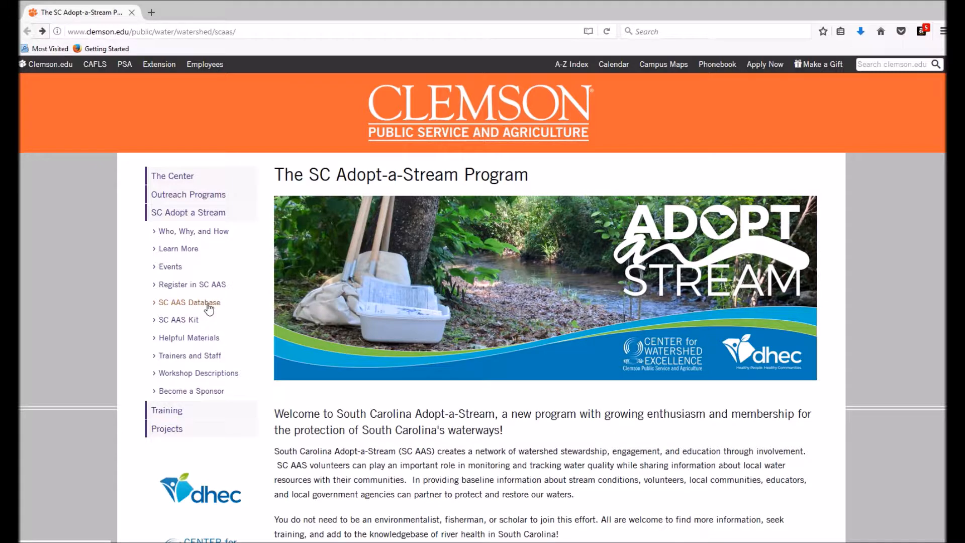
Step: Open the SC AAS Database and start adding a new sampling event
click(207, 304)
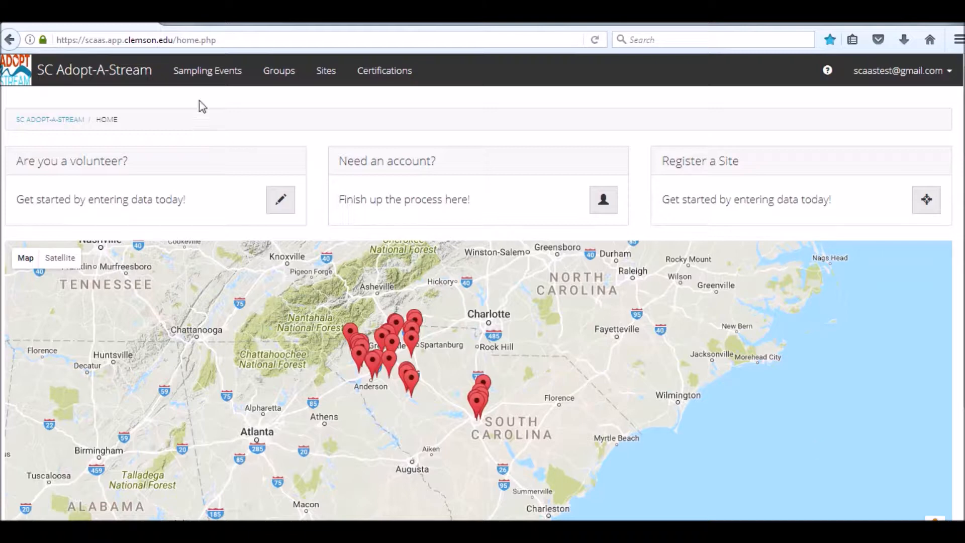
click(212, 74)
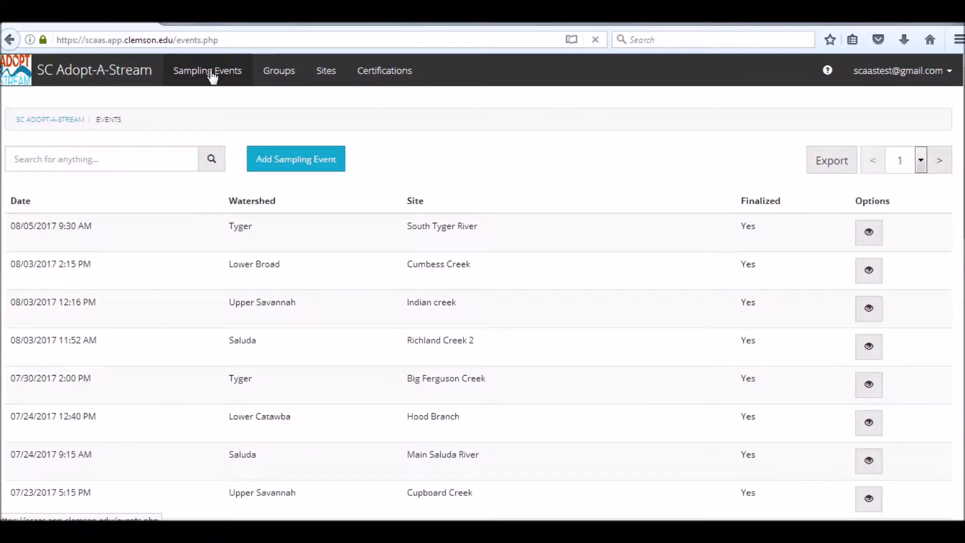
click(306, 164)
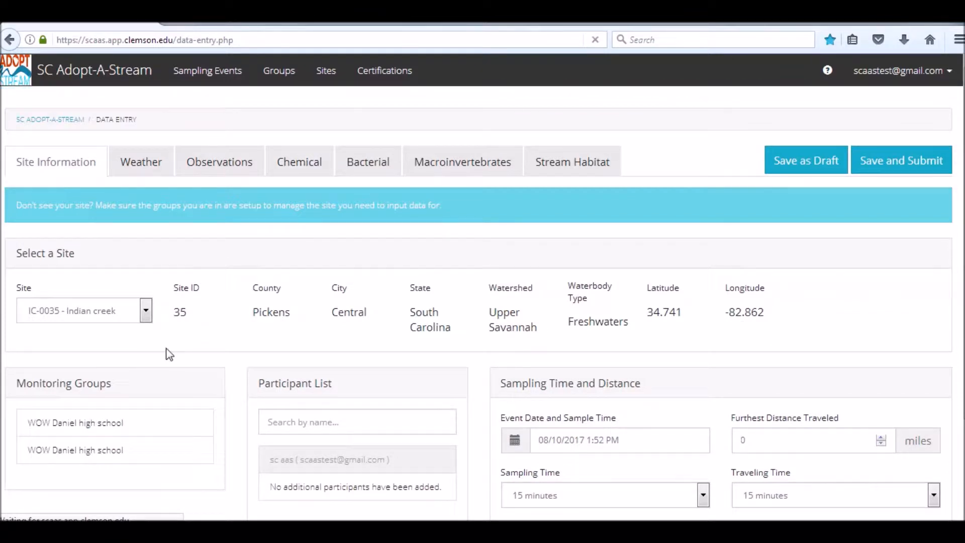
Step: Select N-0036 - Nettles as the sampling site
click(146, 312)
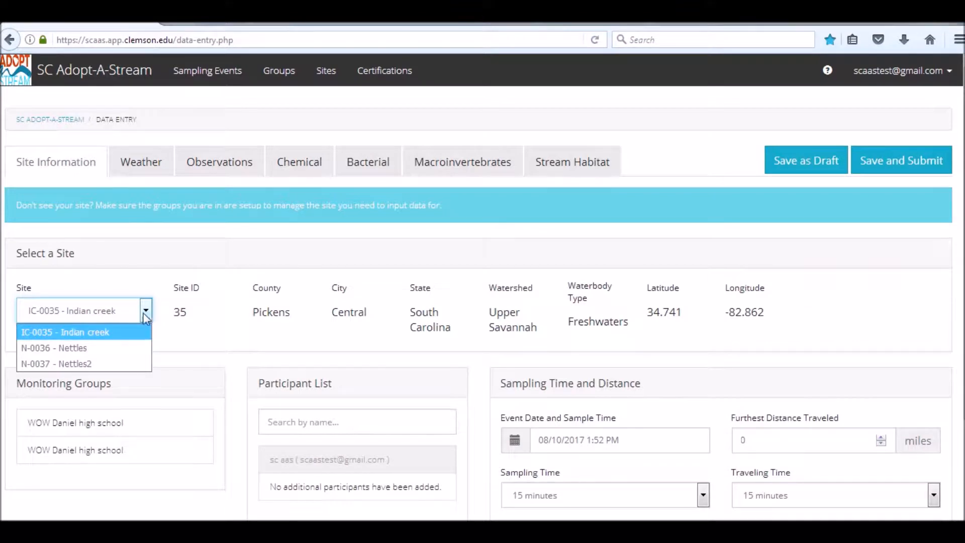
click(84, 352)
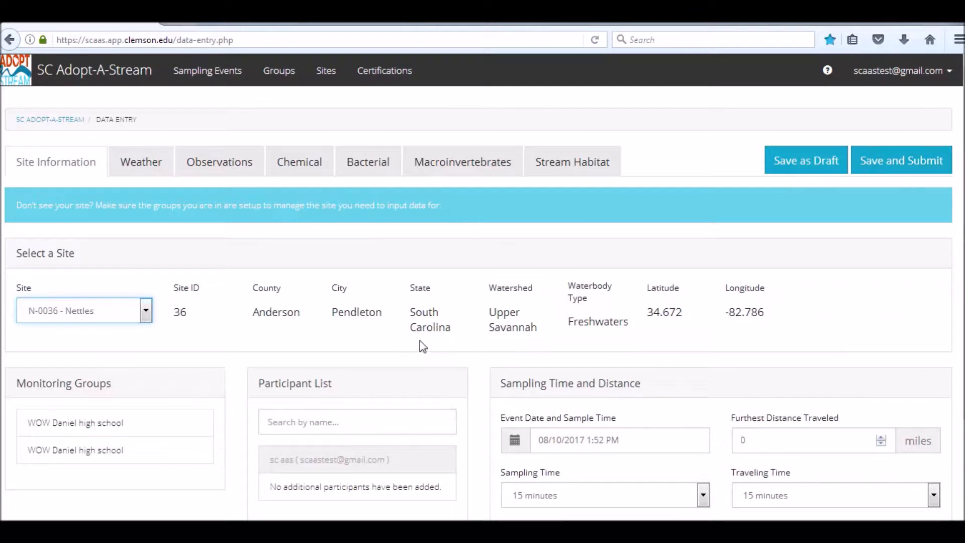
Step: Add a participant to the participant list by searching their name and picking them from the matches
scroll(395, 252, down, 2)
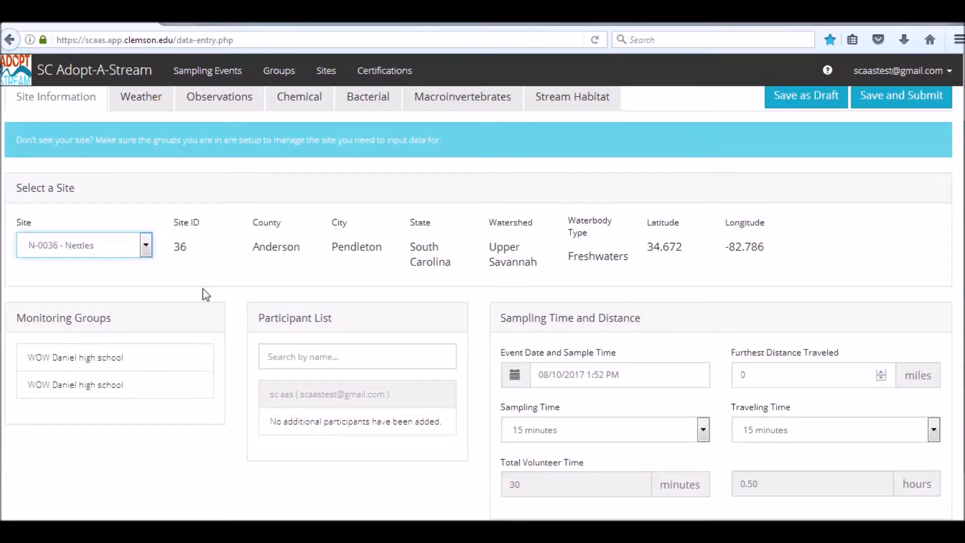
click(358, 352)
text(Kaleigh)
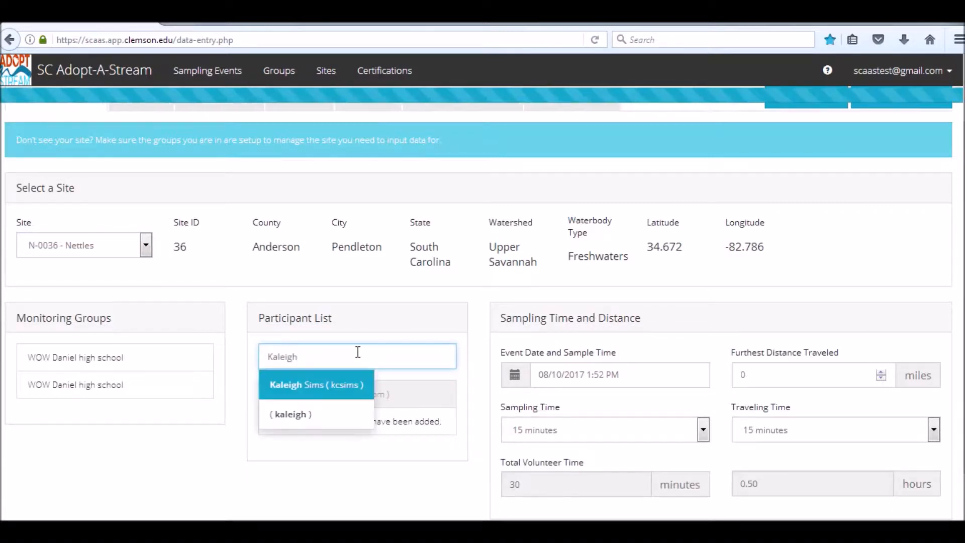
click(356, 386)
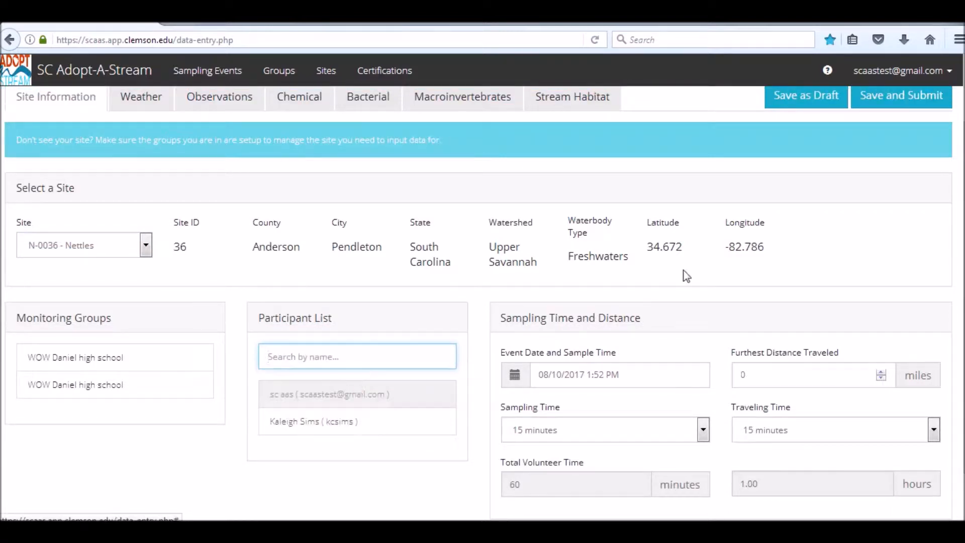
Step: Set the event date to 08/03/2017 using the calendar picker
scroll(764, 191, down, 2)
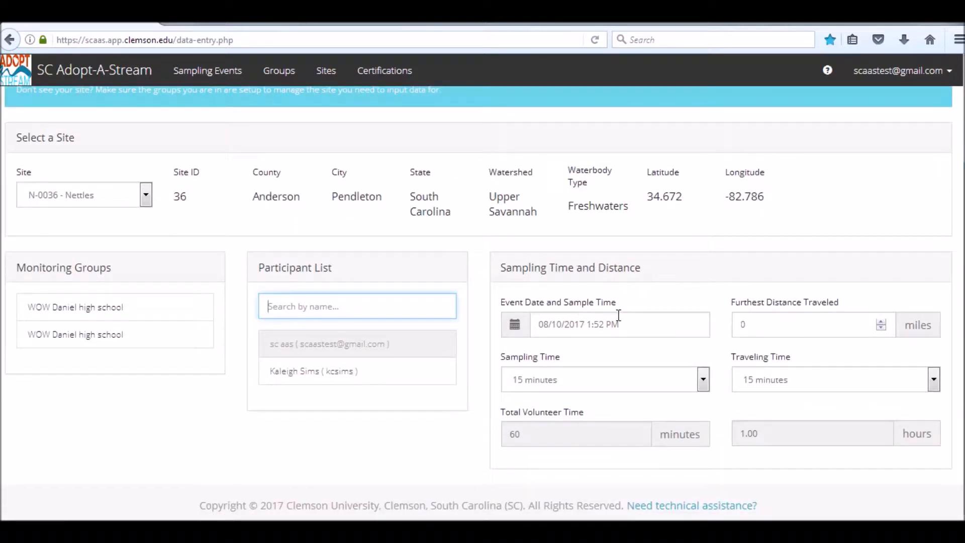
click(523, 326)
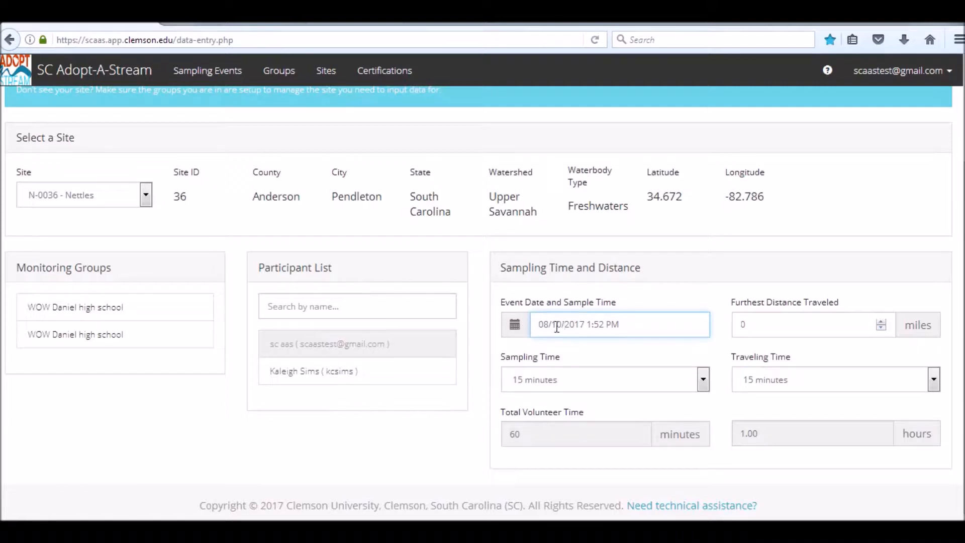
click(515, 326)
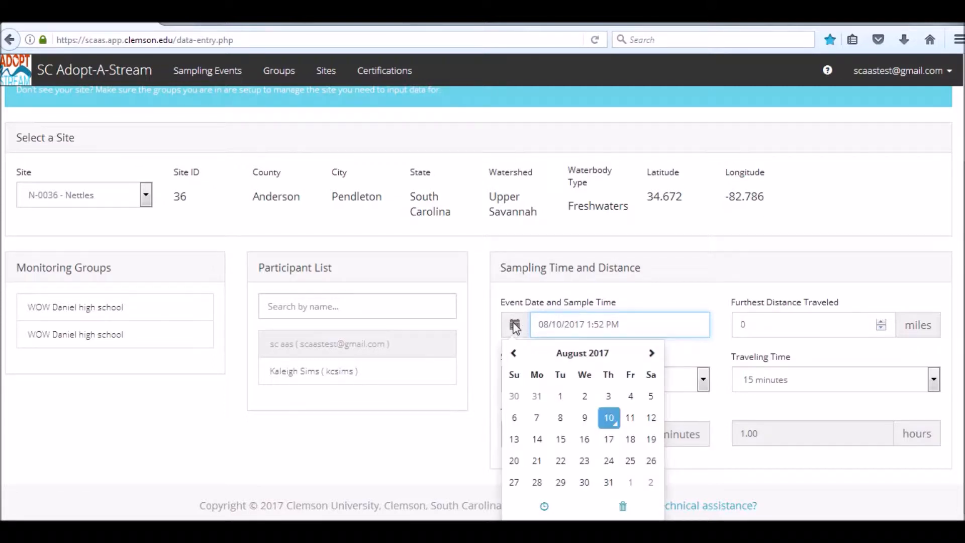
click(609, 396)
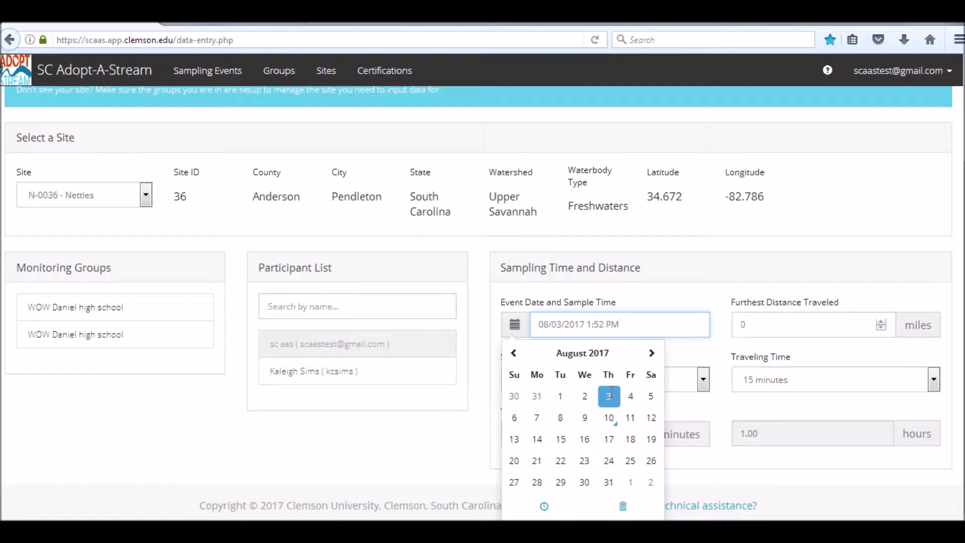
Step: Set the furthest distance traveled to 15 miles and the sampling time to 30 minutes
click(811, 324)
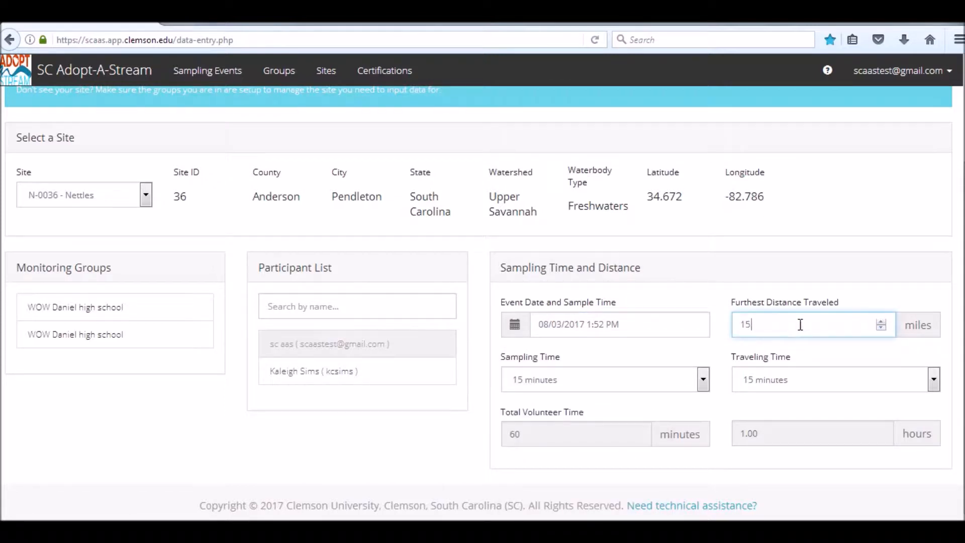
click(702, 379)
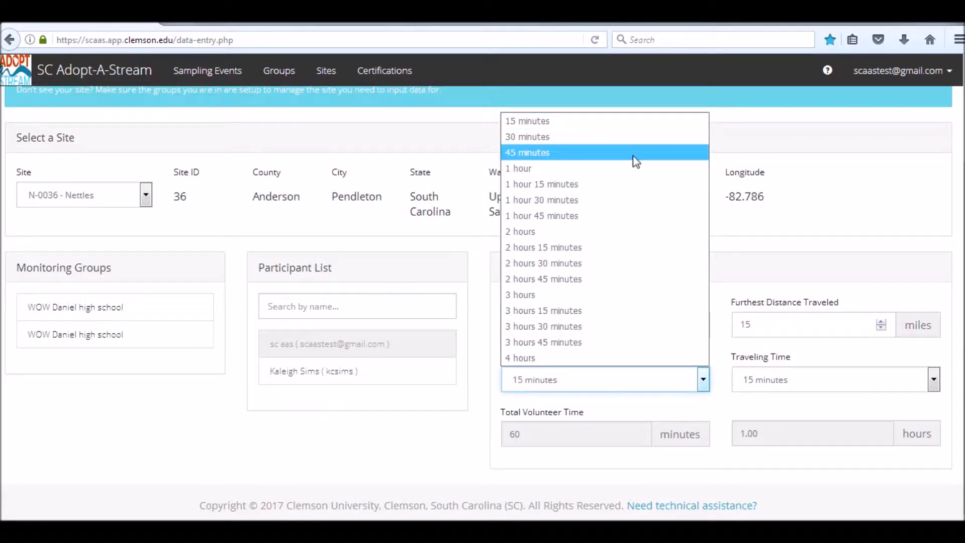
click(628, 141)
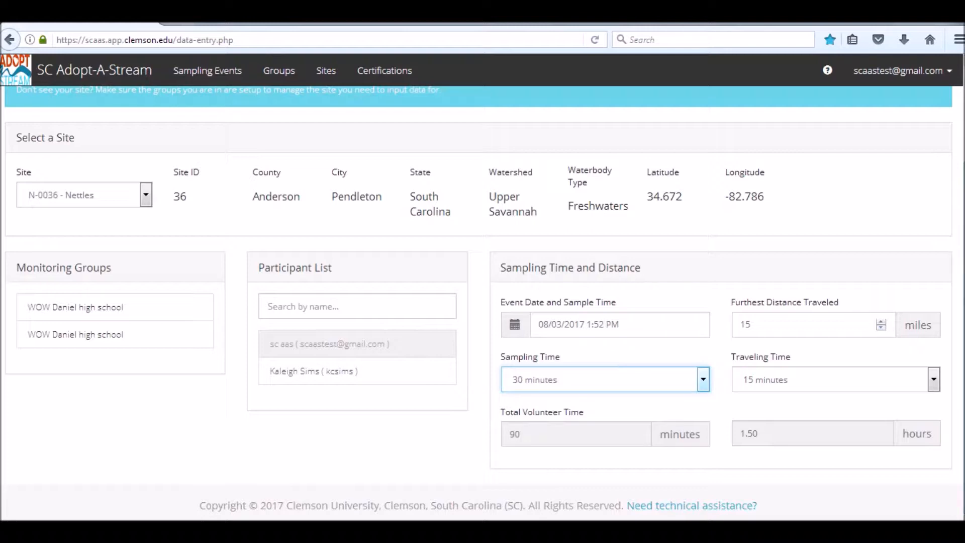
Step: Open the Weather section and set the rain period to the last 1 day
scroll(547, 177, up, 3)
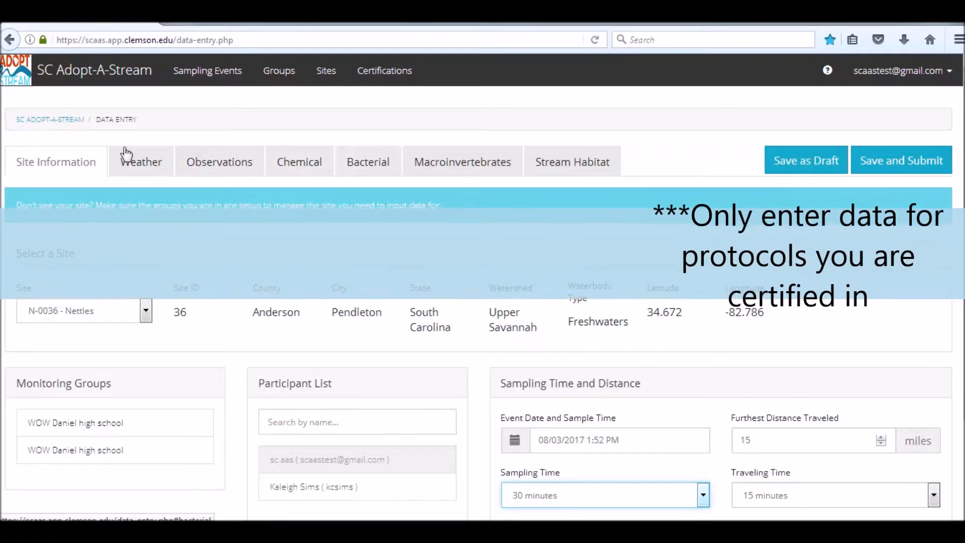
click(134, 169)
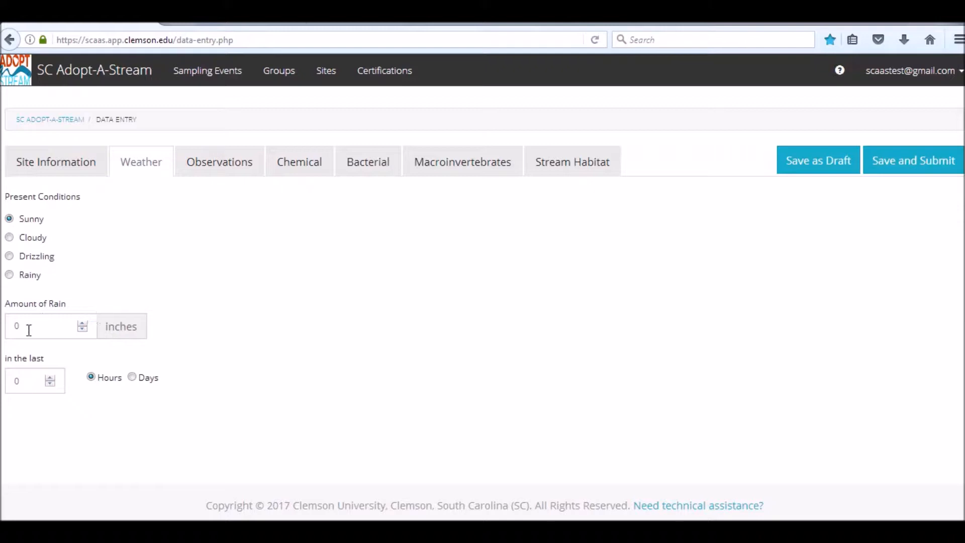
click(26, 382)
text(1)
click(132, 377)
drag(718, 288, 714, 189)
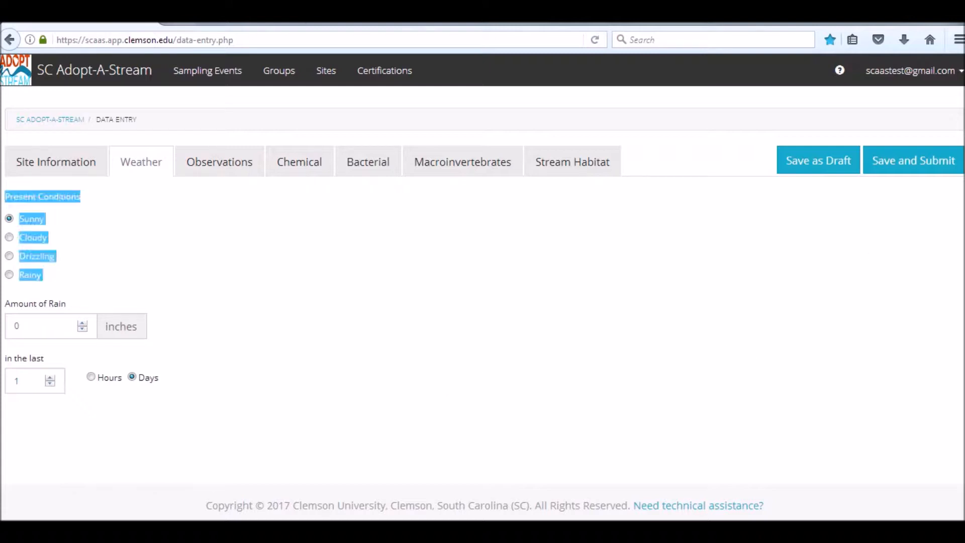
Step: Open the Observations section and set Water Level to Normal
click(224, 170)
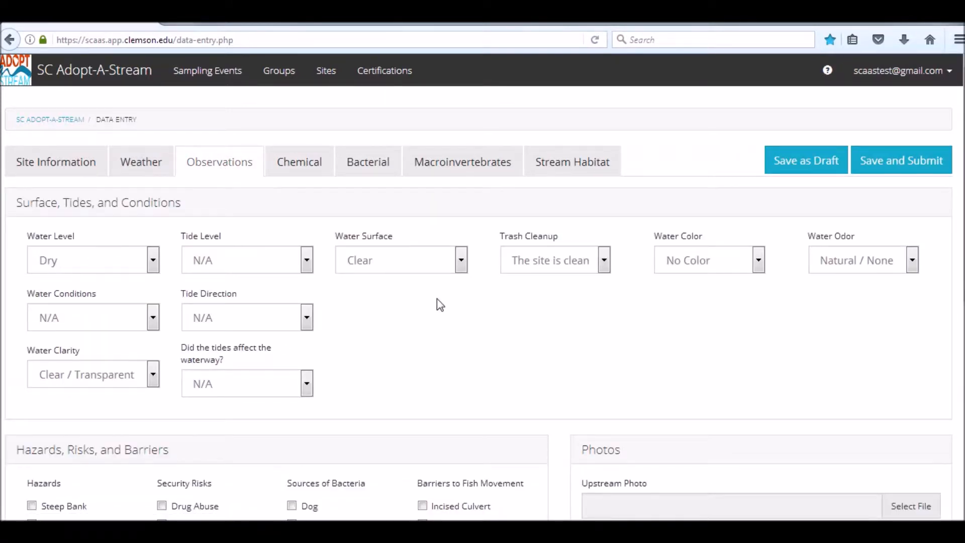
click(151, 261)
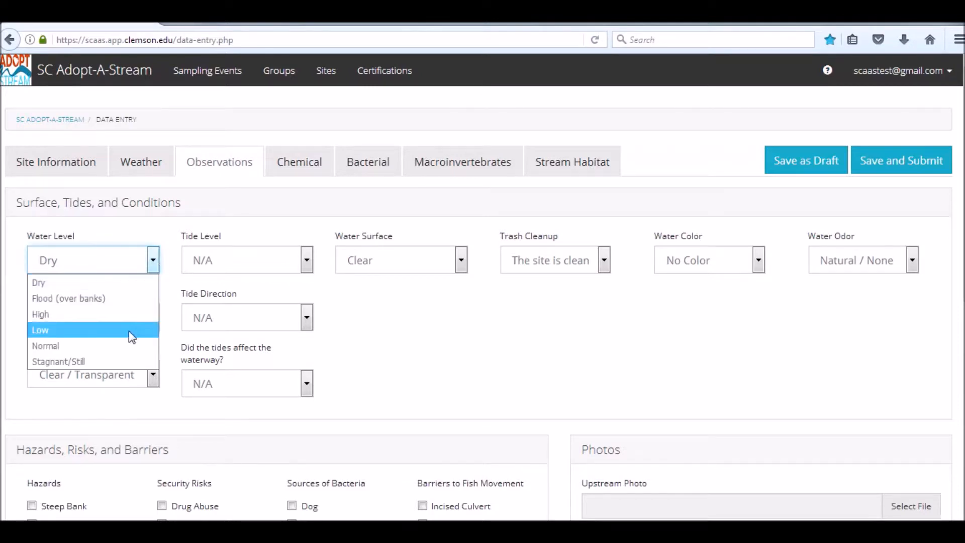
key(Escape)
click(130, 344)
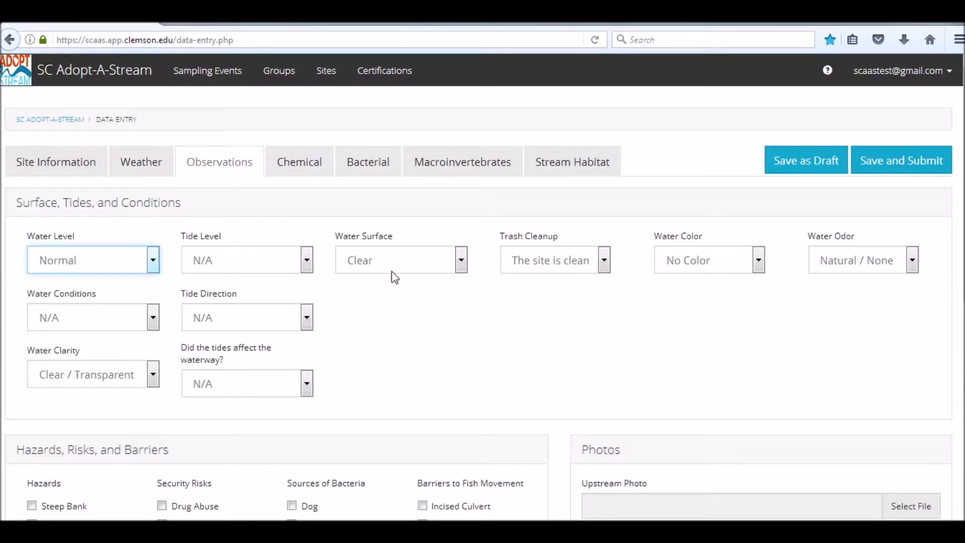
Step: Choose Clear for Water Surface and The site is clean for Trash Cleanup
click(461, 260)
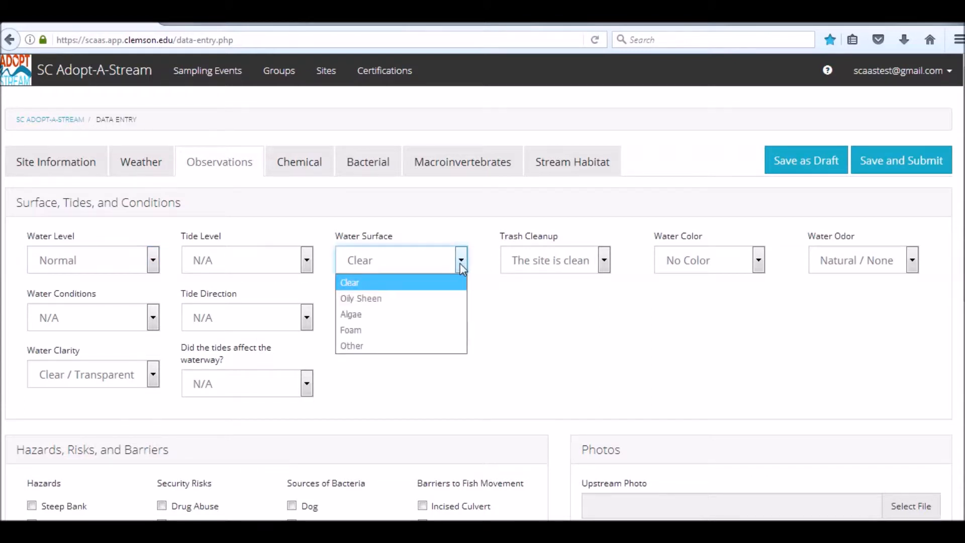
click(465, 282)
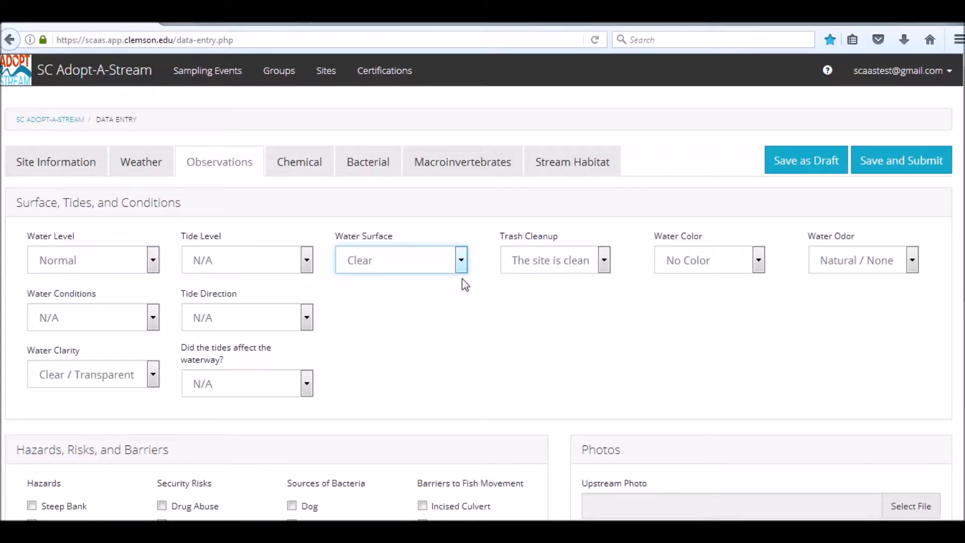
click(605, 266)
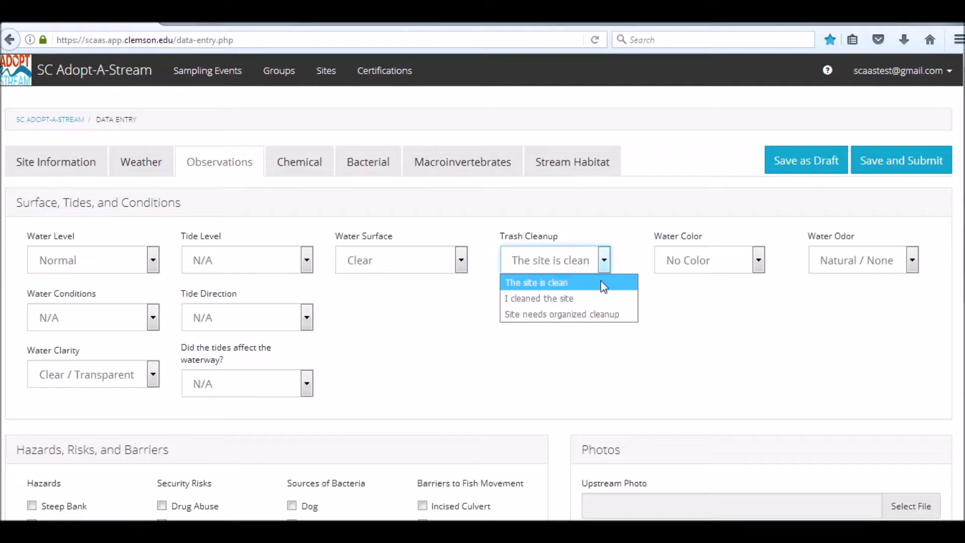
click(602, 282)
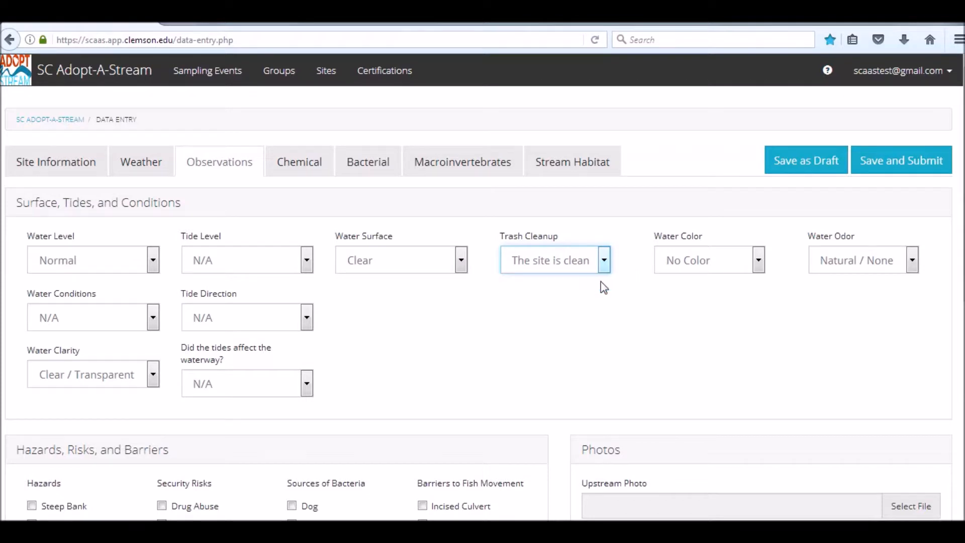
Step: Choose No Color for Water Color and Natural / None for Water Odor
click(757, 260)
click(745, 284)
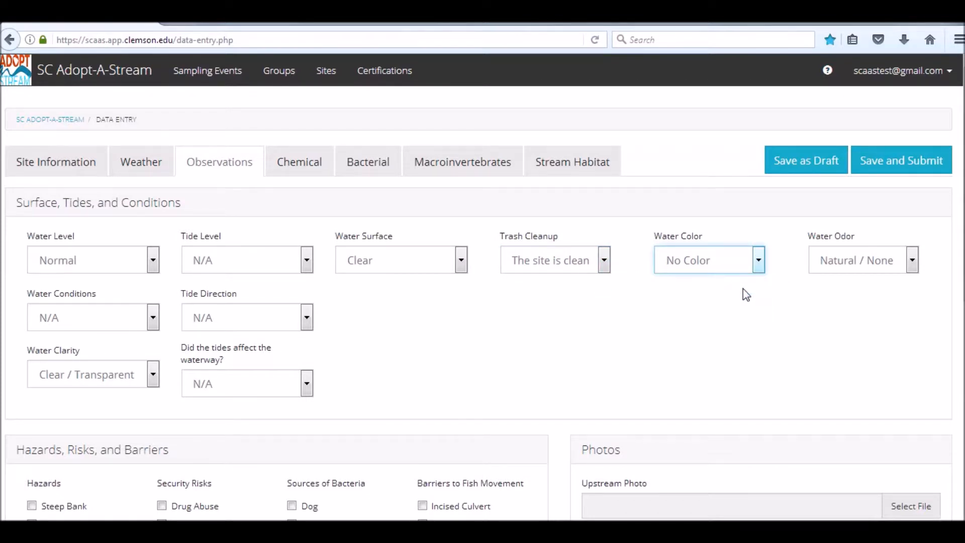
click(911, 260)
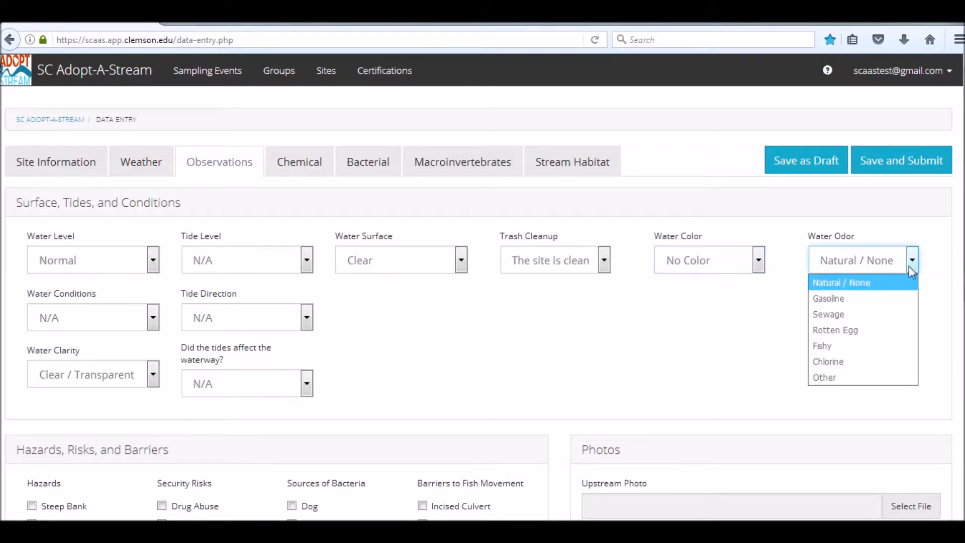
click(906, 280)
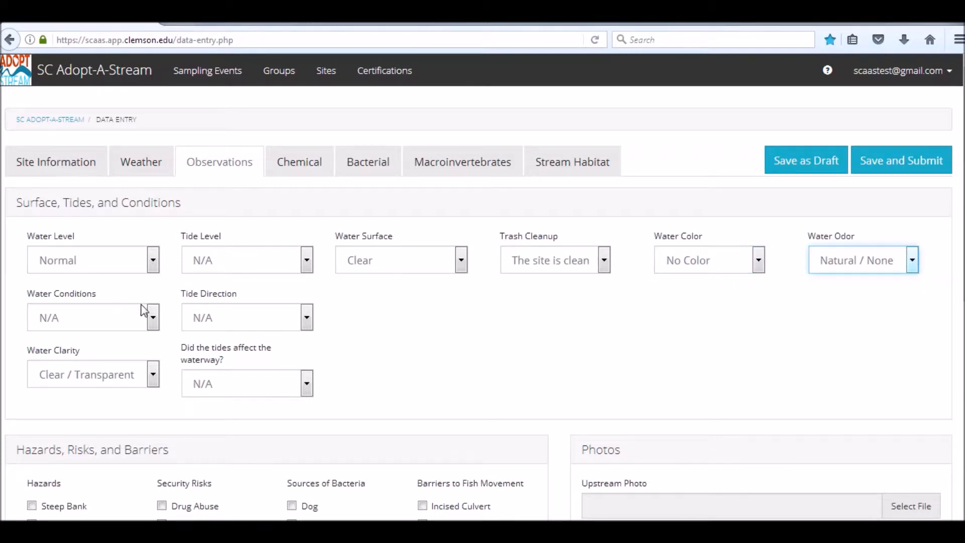
Step: Set Water Conditions to Calm / Smooth and Water Clarity to Clear / Transparent
click(153, 325)
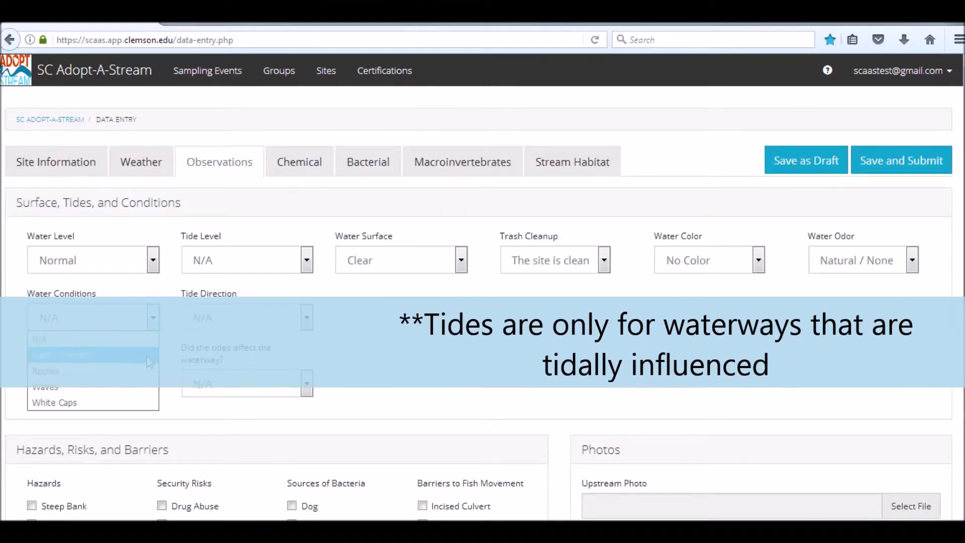
click(151, 354)
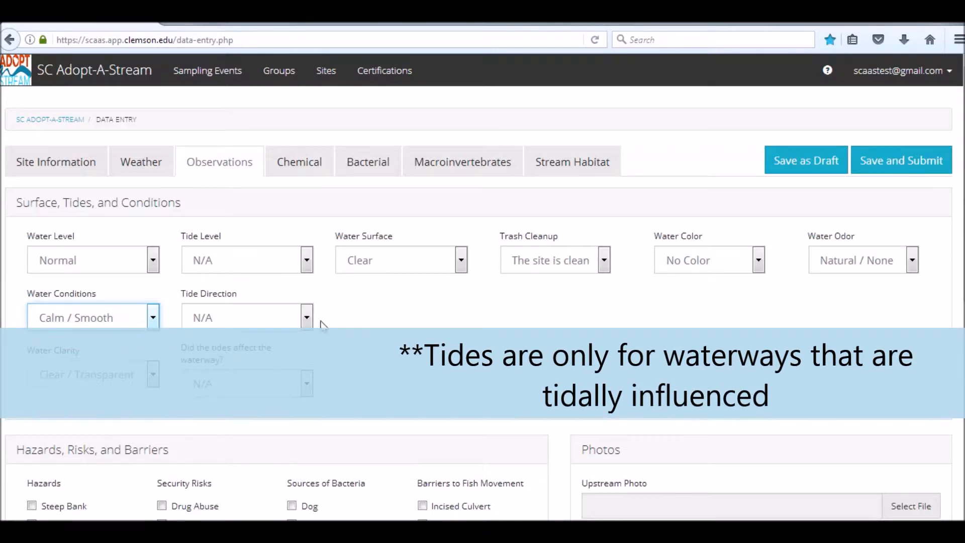
click(153, 374)
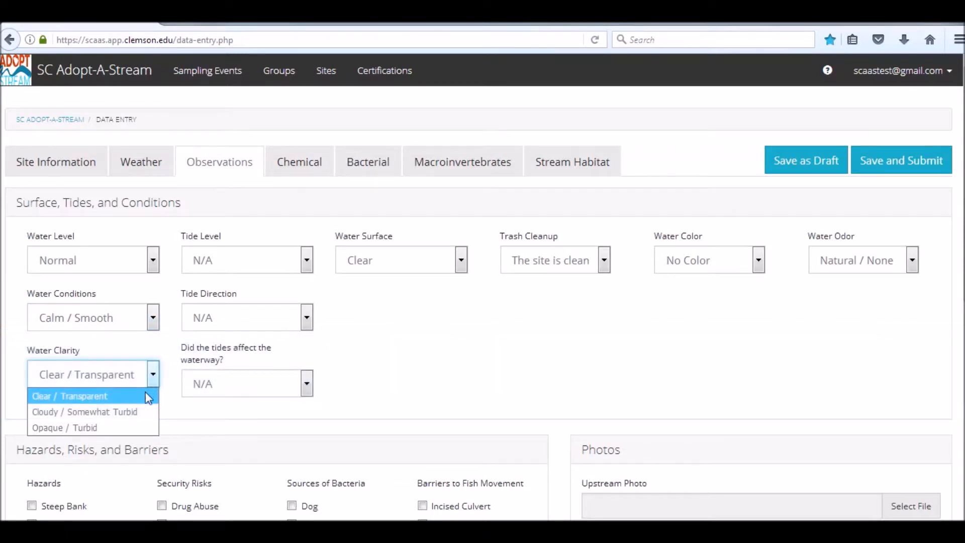
click(151, 395)
click(528, 402)
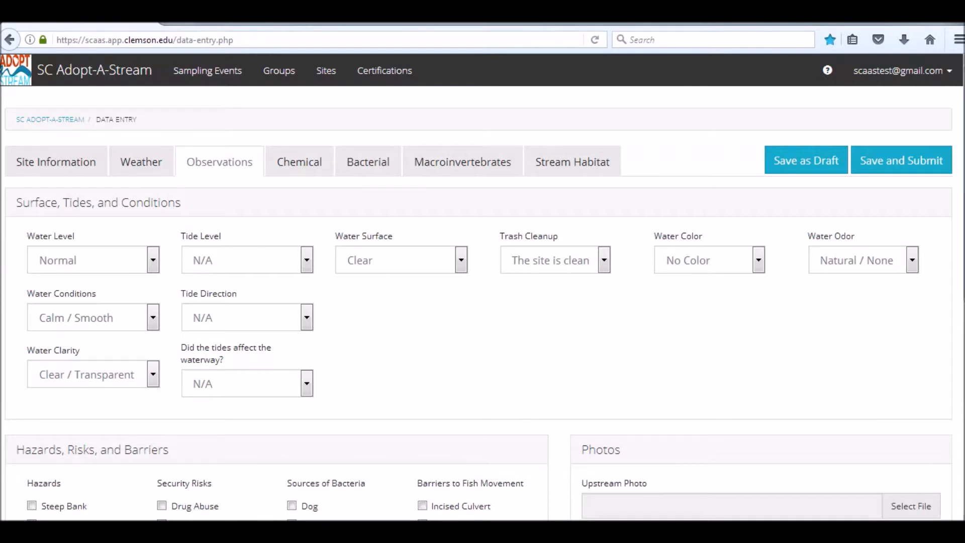
Step: Review the Hazards, Risks, and Barriers checklist and the Photos section of the form
scroll(894, 287, down, 3)
scroll(485, 302, down, 2)
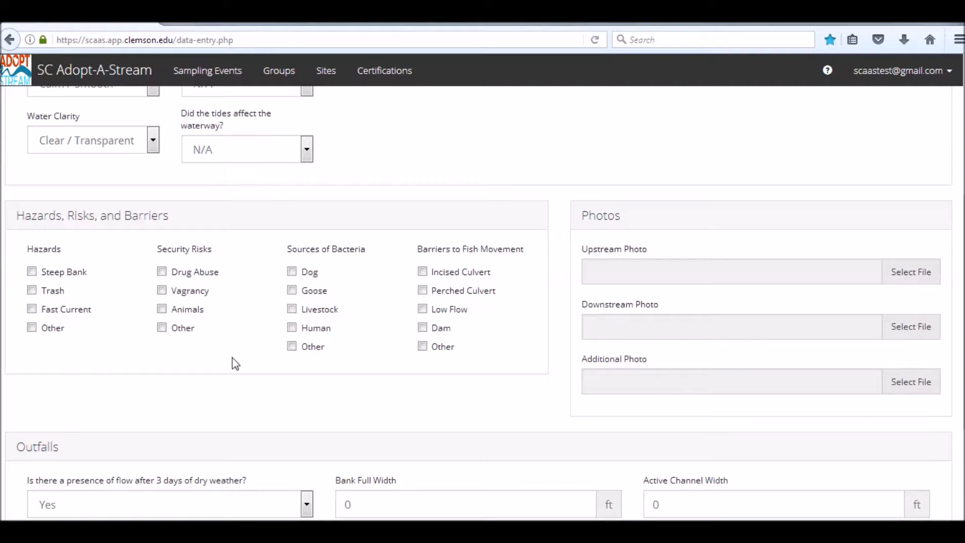
scroll(937, 319, down, 1)
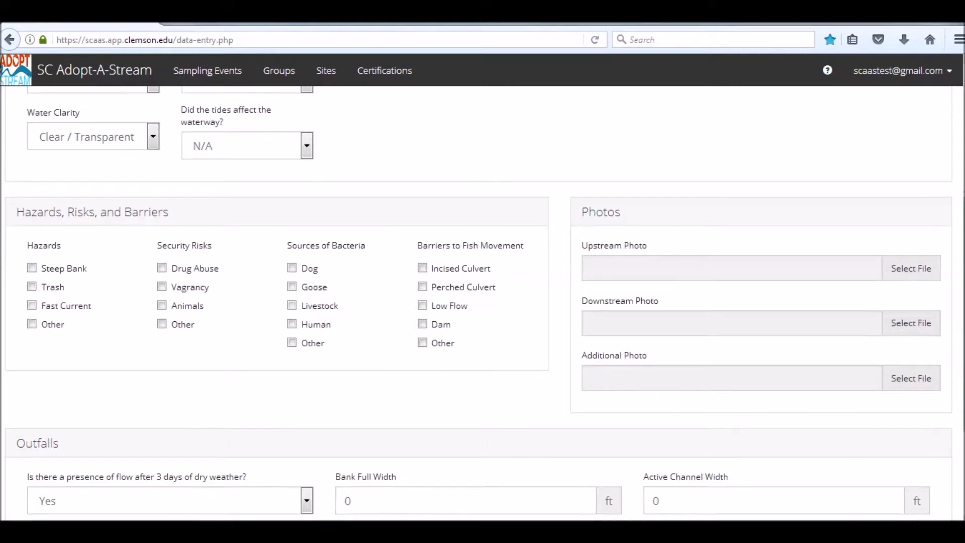
scroll(896, 272, up, 3)
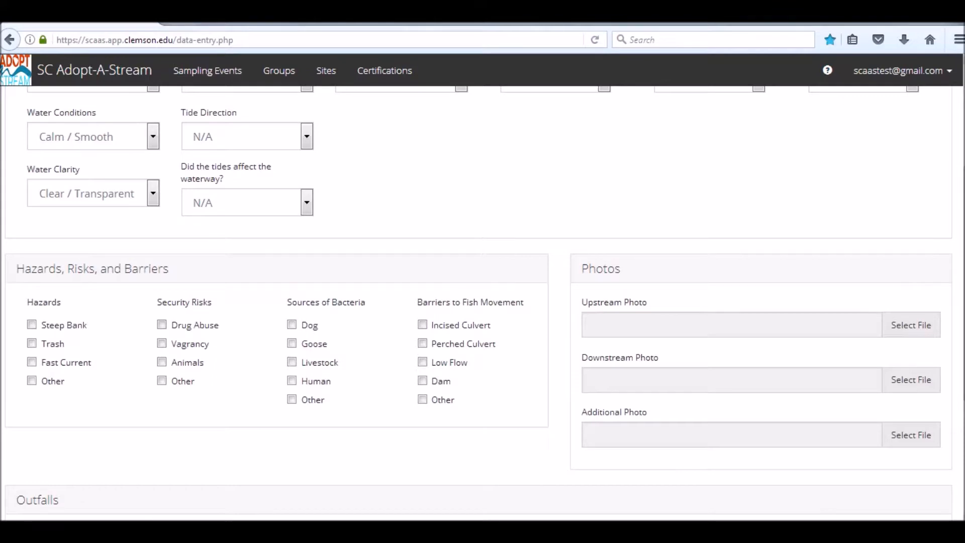
Step: Open the Chemical tab and enter Test 1 readings of 26.7 °C for air temperature and 24.4 °C for water temperature
scroll(905, 349, down, 4)
scroll(482, 302, down, 3)
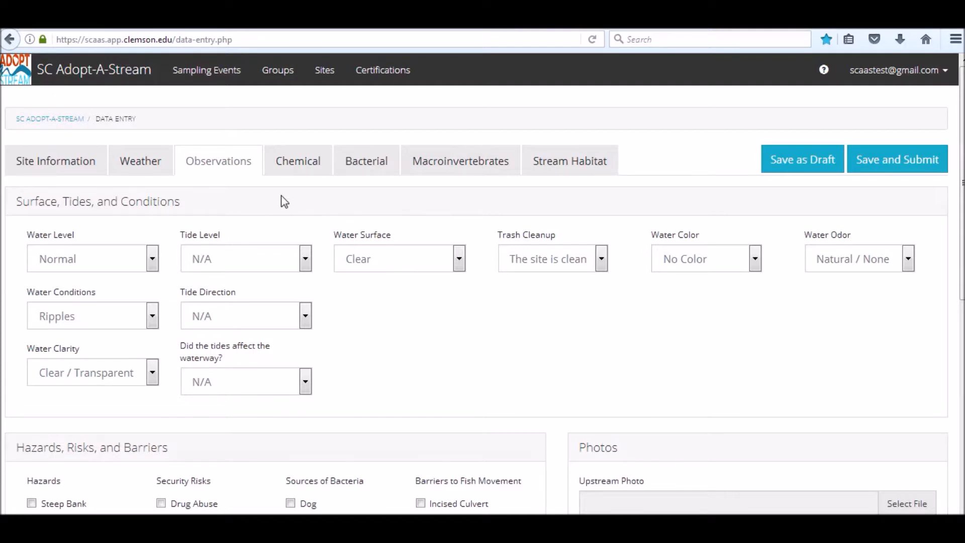
click(300, 171)
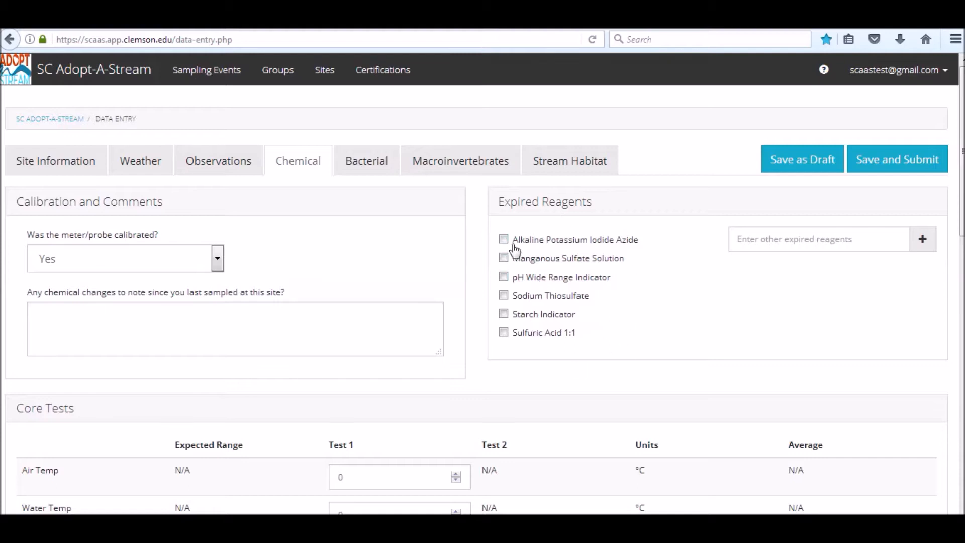
drag(962, 147, 962, 224)
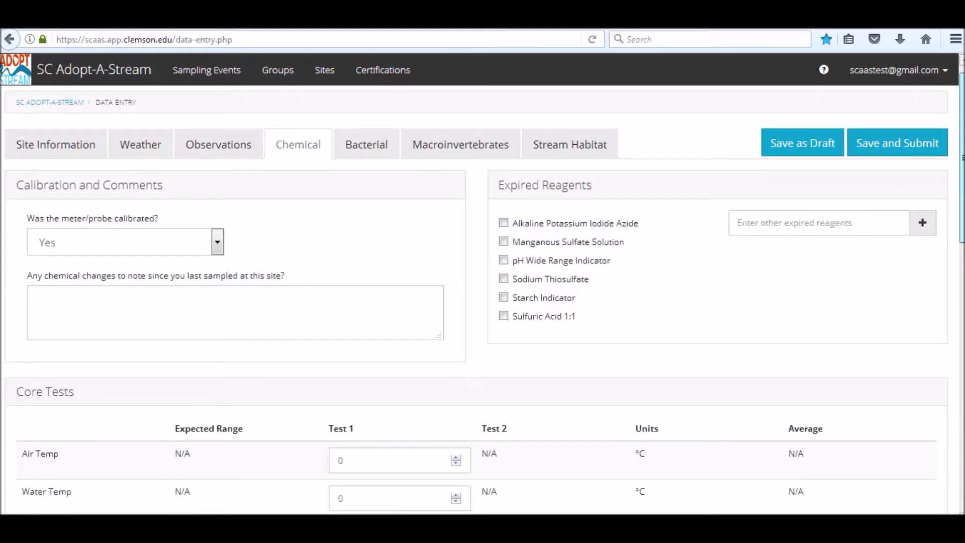
click(372, 288)
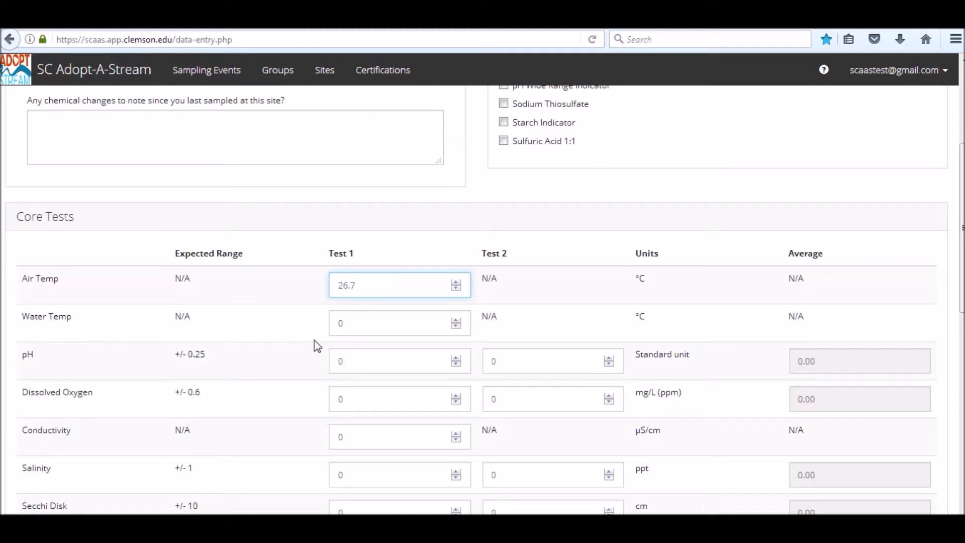
click(351, 327)
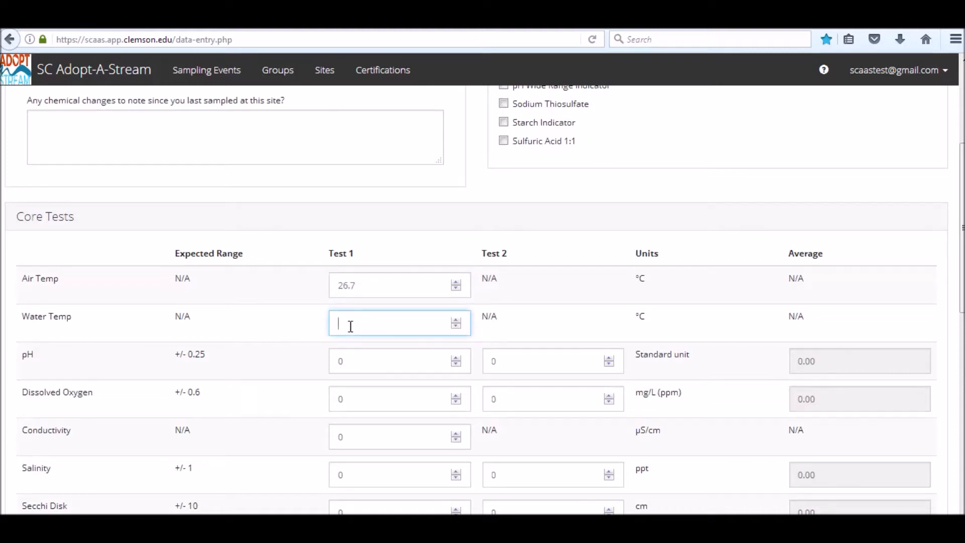
Step: Set the pH Test 1 and Test 2 values to 7.00
click(356, 362)
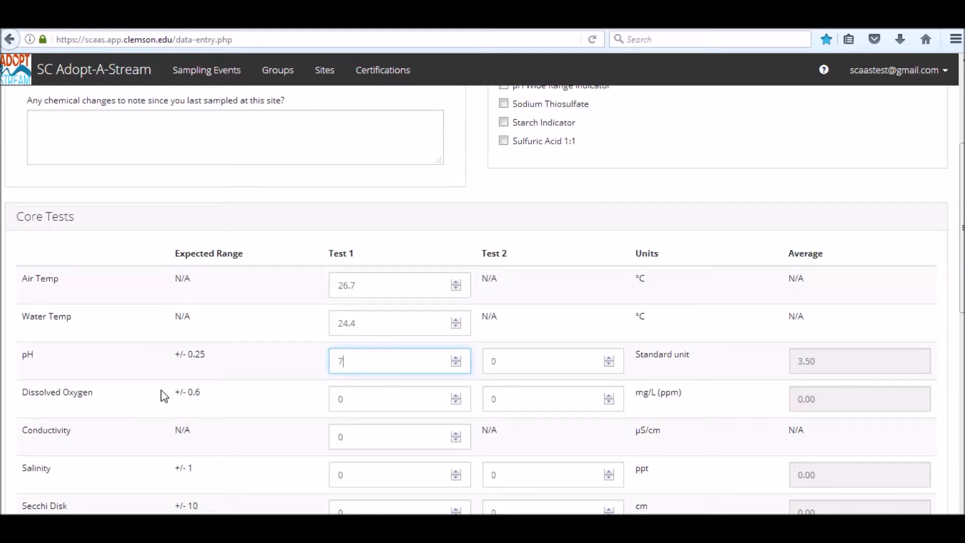
text(00)
click(508, 367)
text(7.00)
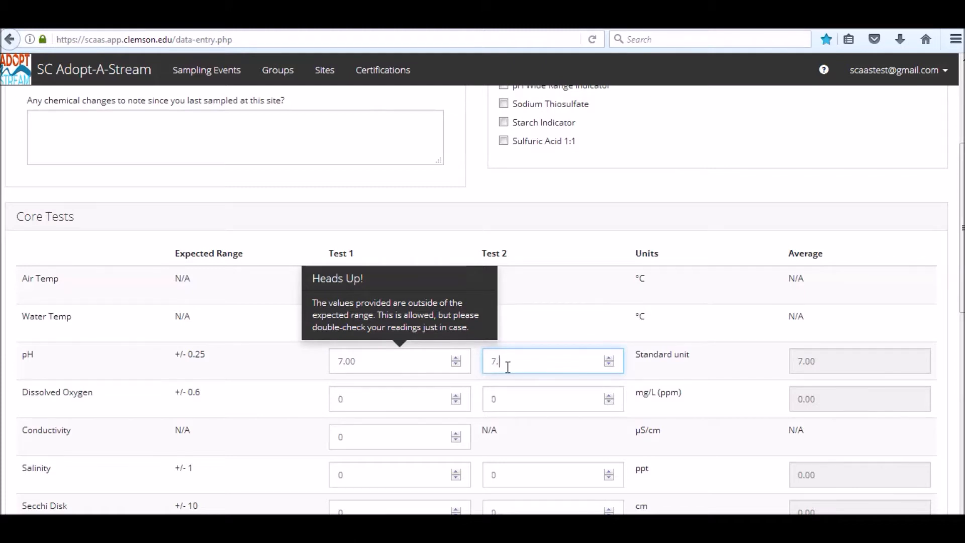
Step: Set Dissolved Oxygen Test 1 to 7.00 and Test 2 to 6.88
click(382, 405)
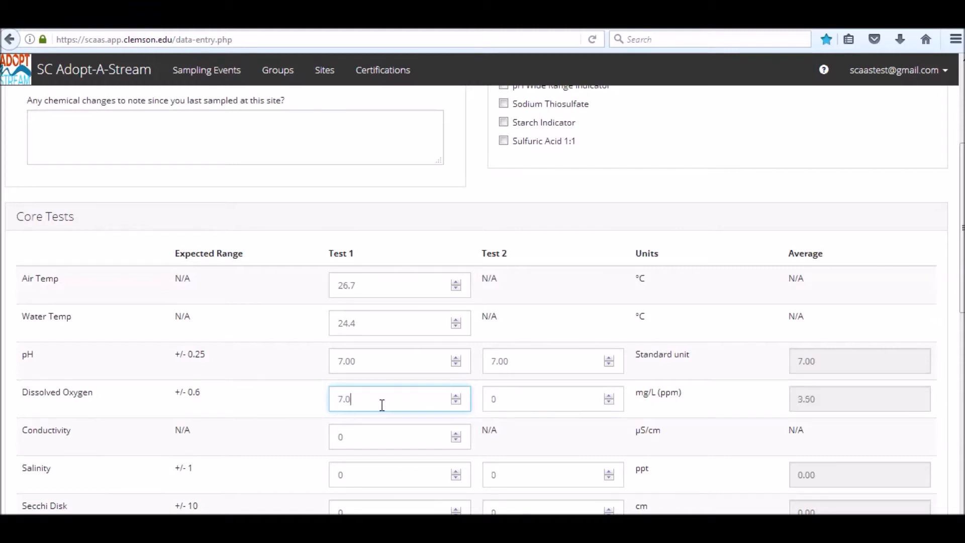
text(7.00)
click(503, 402)
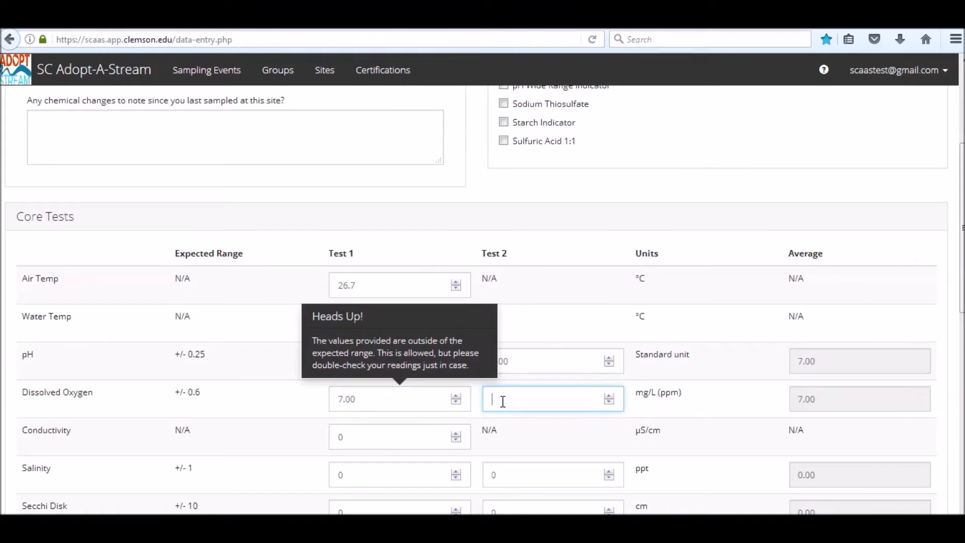
text(6.88)
click(550, 440)
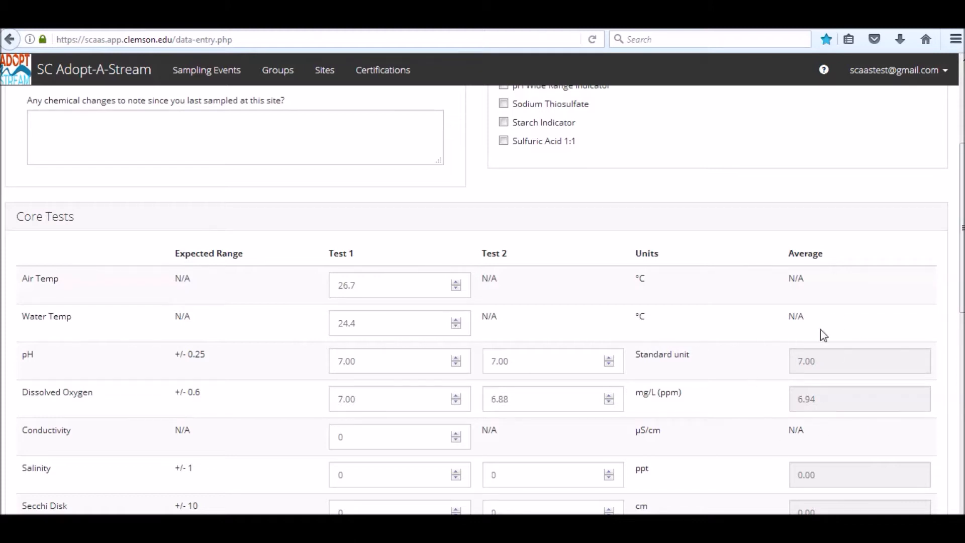
Step: Enter 78 as the Conductivity Test 1 value
scroll(804, 393, down, 3)
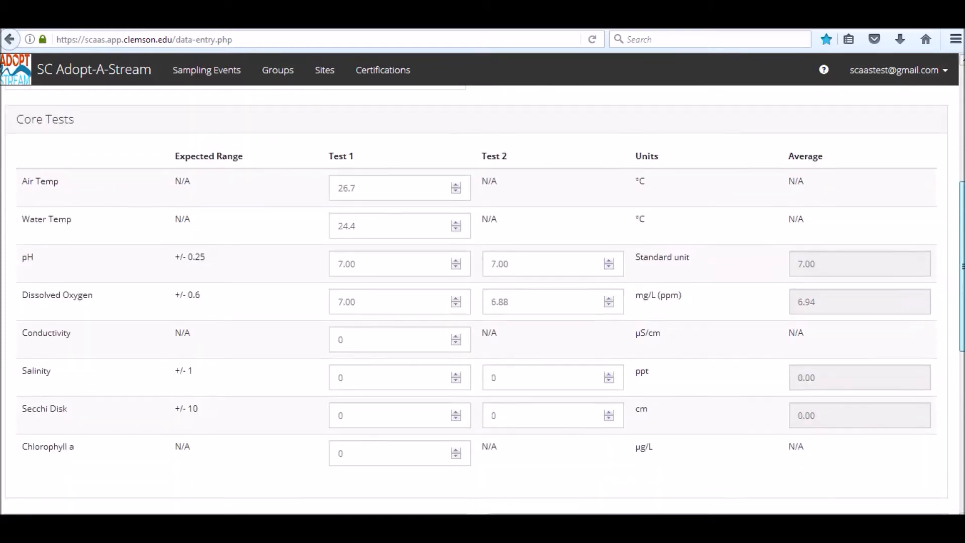
click(355, 299)
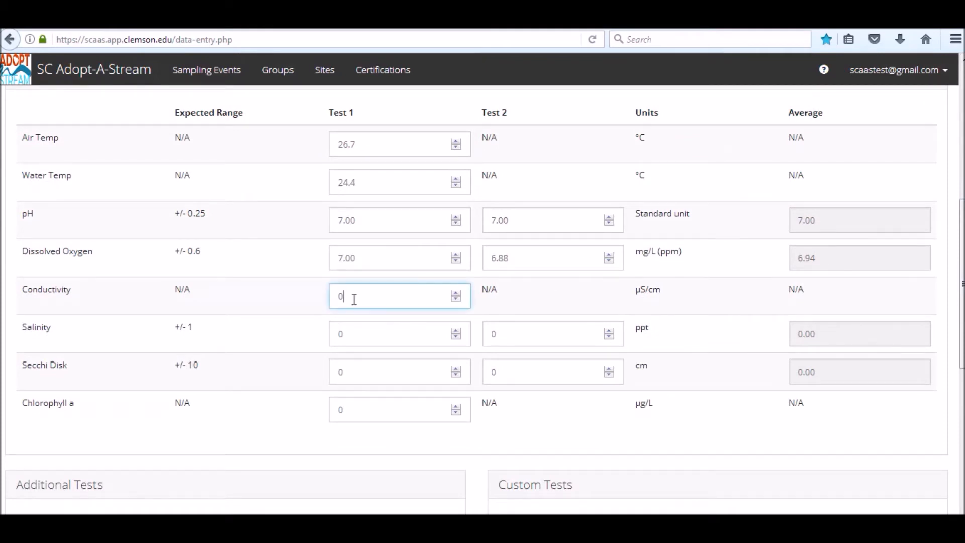
text(78)
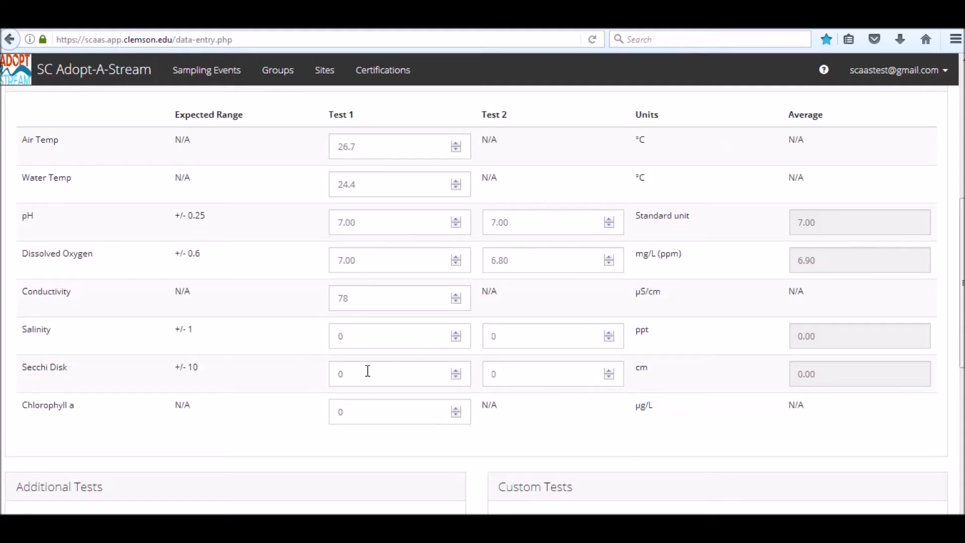
Step: Open the Bacterial tab and keep No for using a method other than 3M Petrifilm Plates
scroll(351, 261, up, 6)
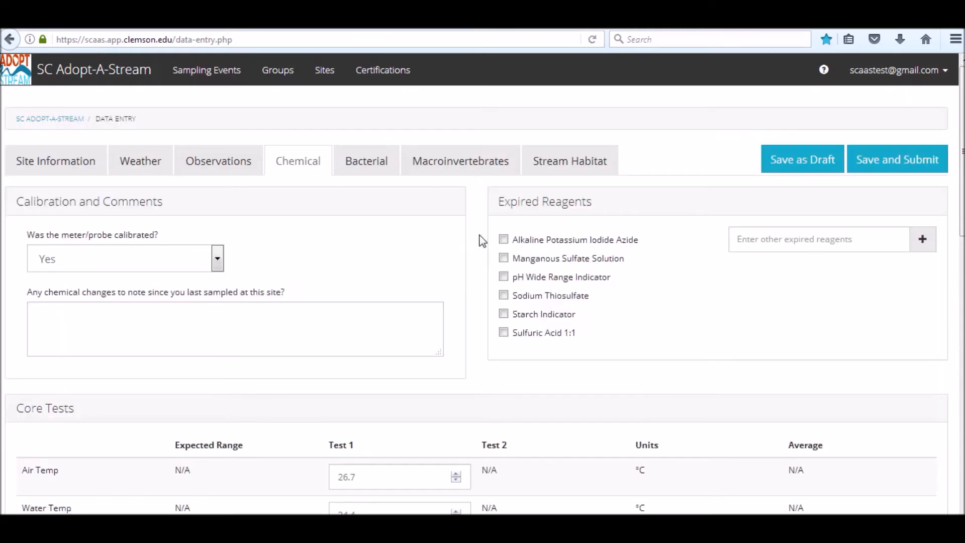
click(370, 168)
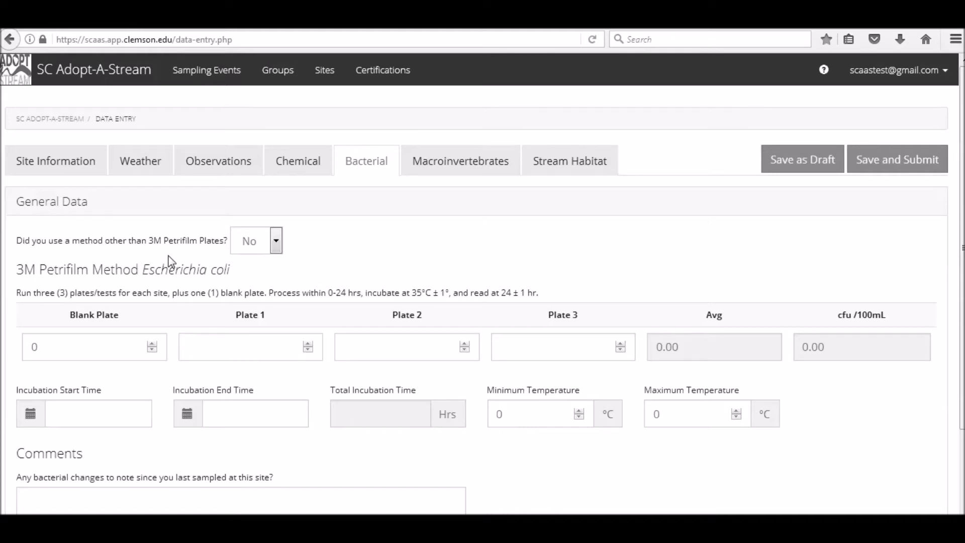
click(277, 245)
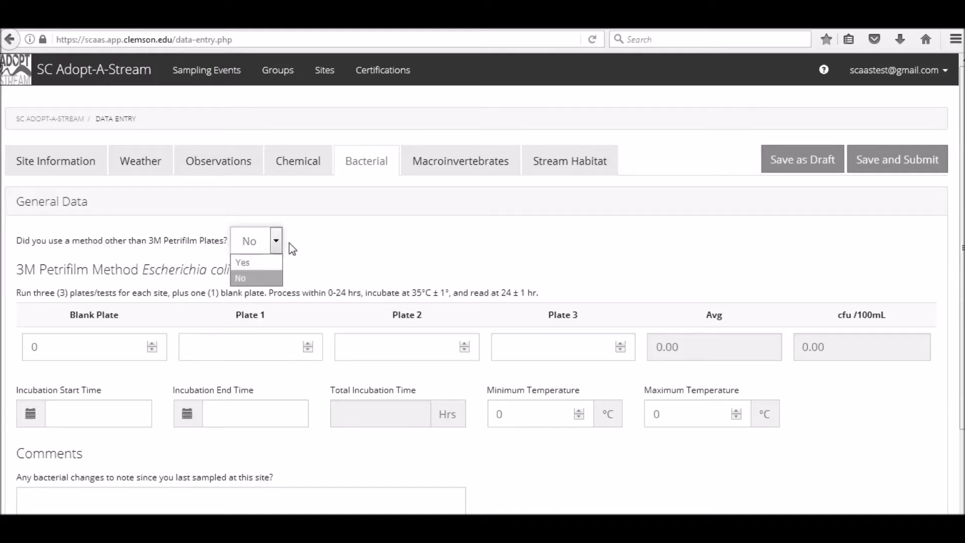
click(292, 246)
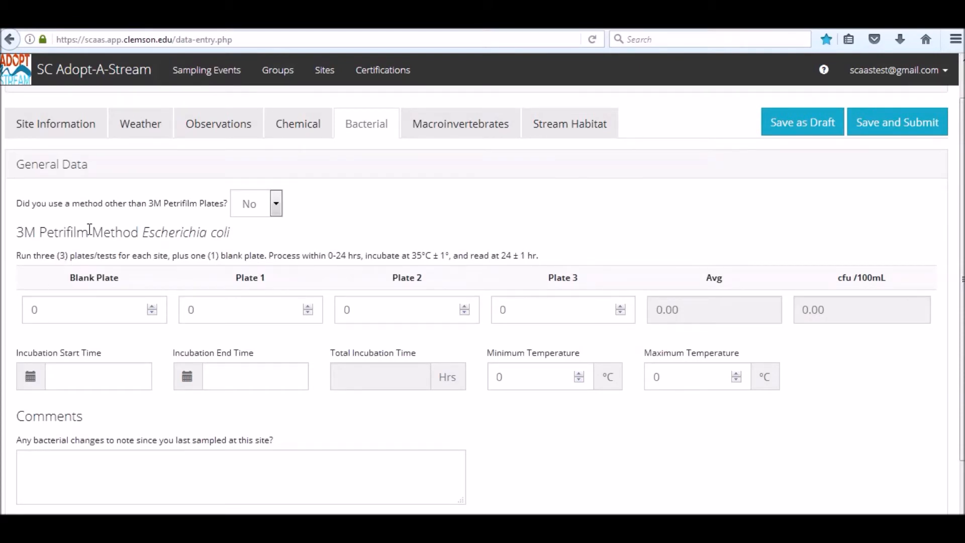
Step: Enter E. coli colony counts of 2, 3 and 2 for Plates 1, 2 and 3
click(213, 307)
key(BackSpace)
text(2)
click(373, 315)
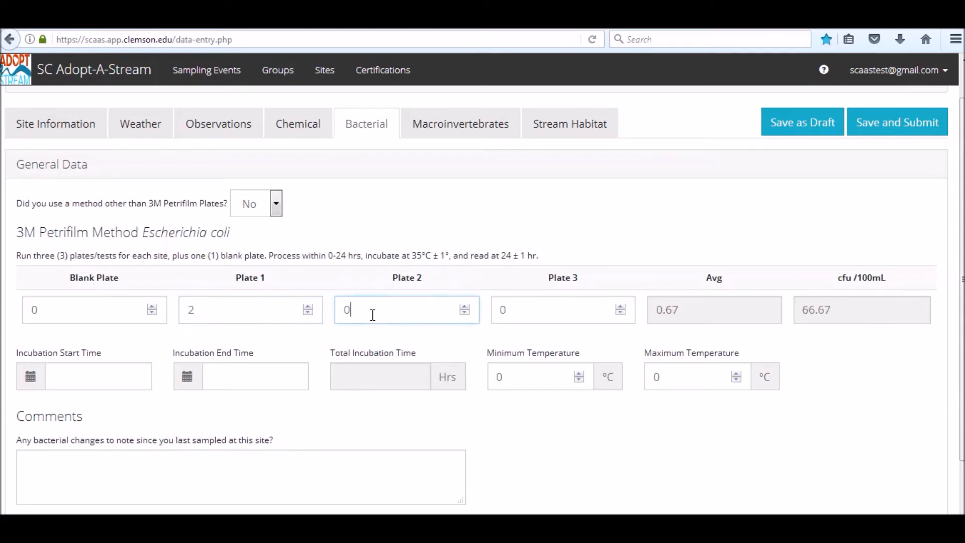
key(BackSpace)
text(3)
click(505, 315)
key(BackSpace)
text(2)
scroll(703, 391, up, 1)
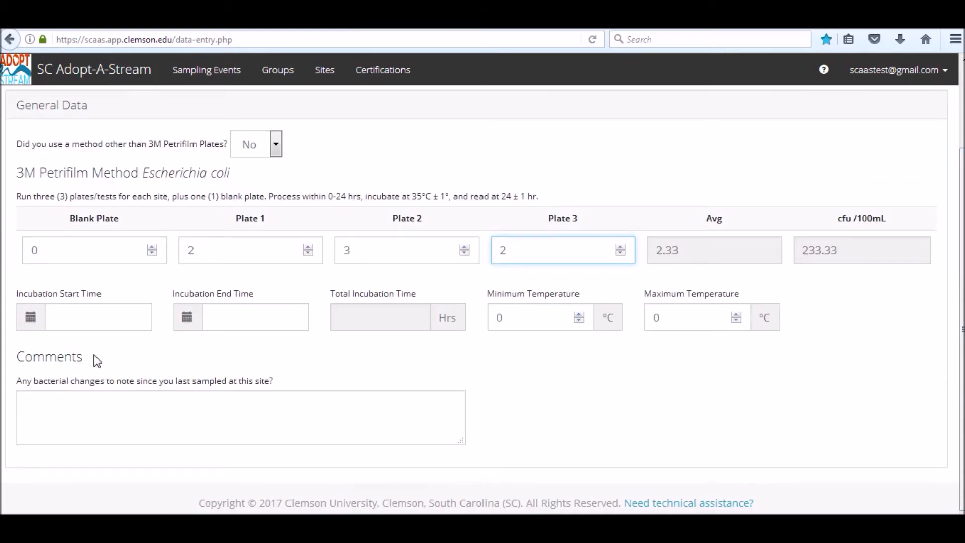
Step: Set the Incubation Start Time to 08/03/2017 2:13 using the date picker
click(32, 317)
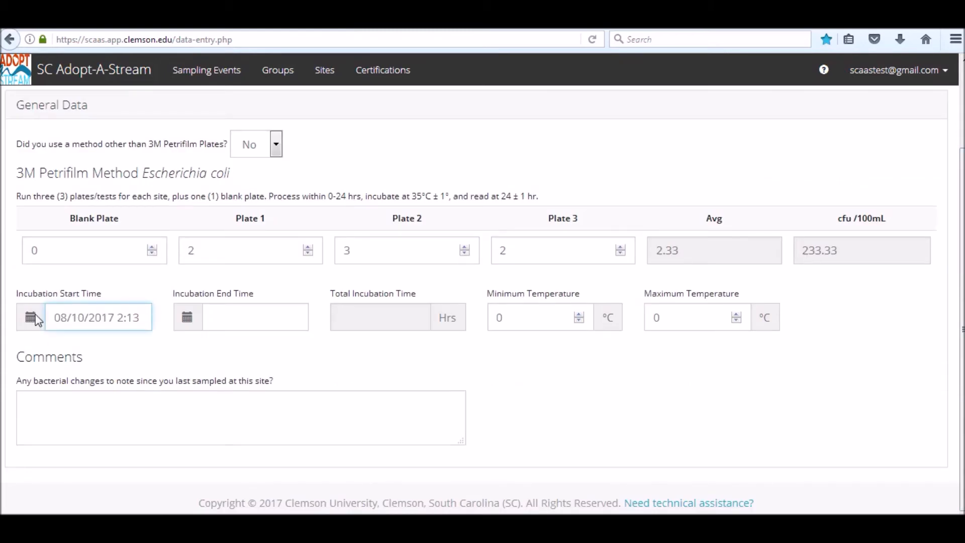
click(38, 320)
click(96, 390)
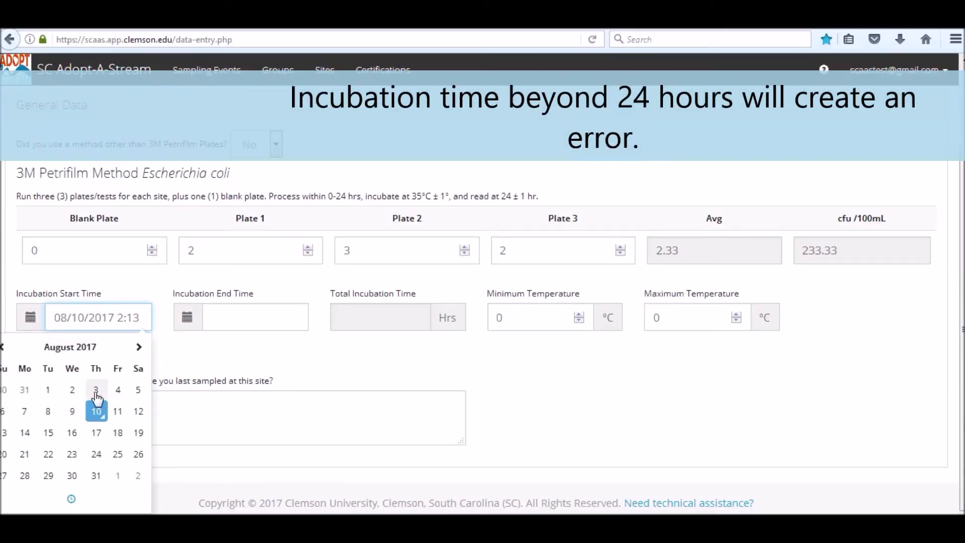
Step: Set the Incubation End Time to 08/04/2017 1:13
click(199, 326)
click(199, 325)
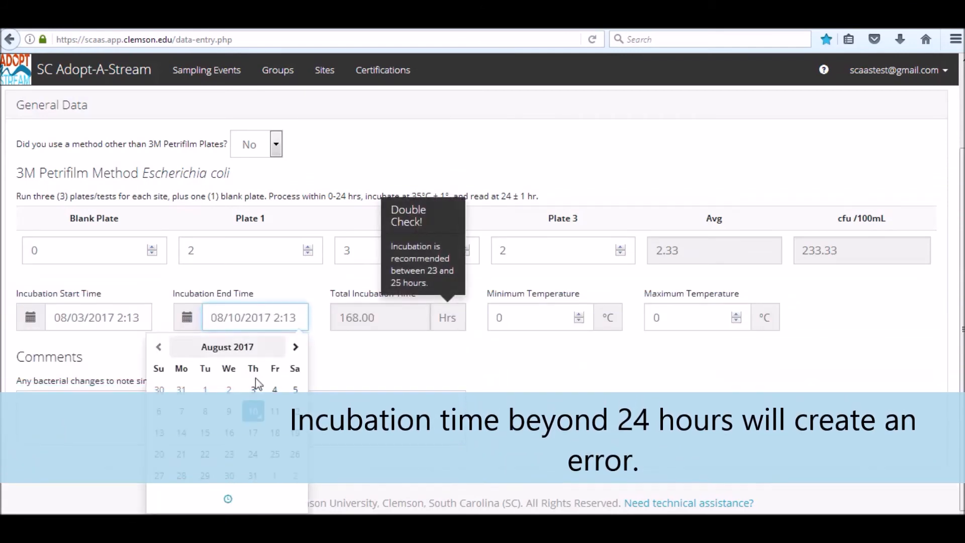
click(276, 391)
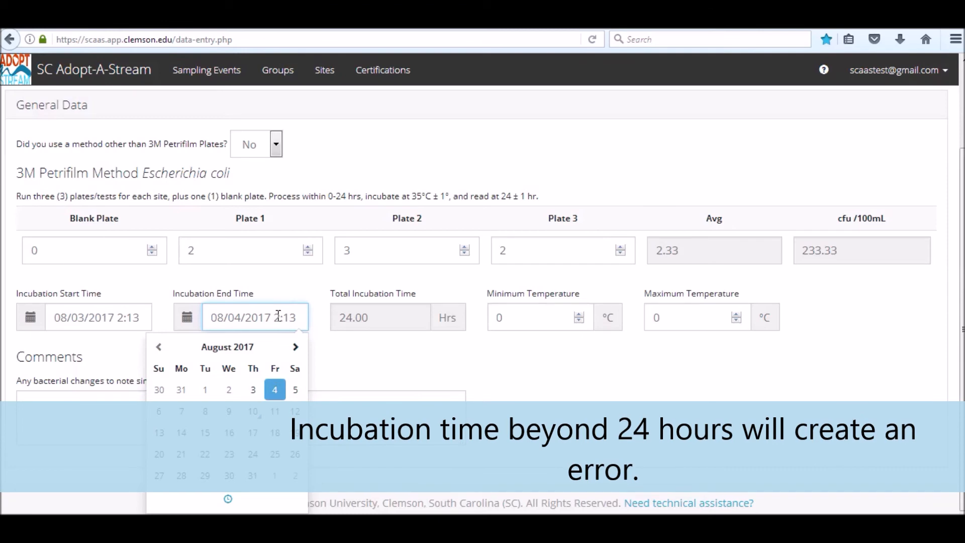
key(Delete)
text(1)
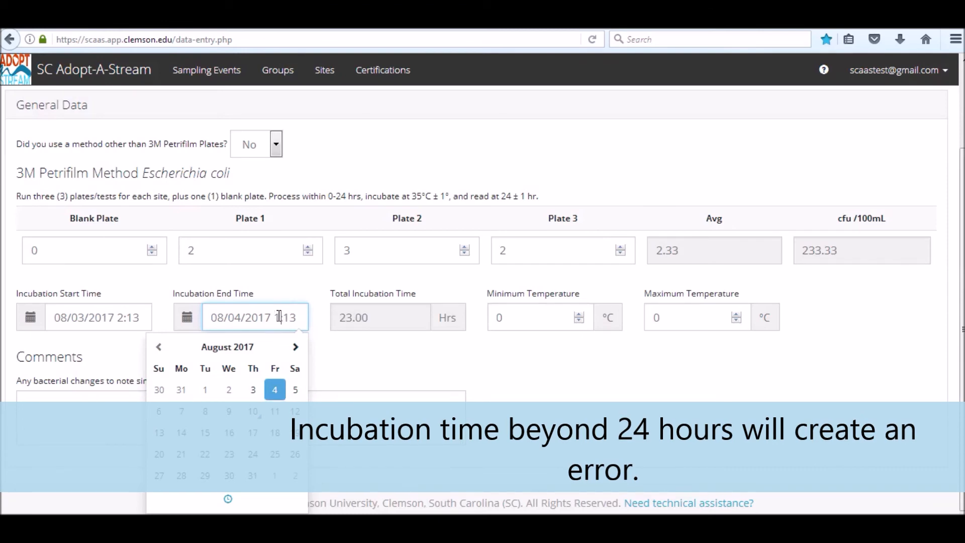
click(418, 369)
Step: Set the incubation Minimum Temperature to 35 °C and Maximum Temperature to 36 °C
click(522, 318)
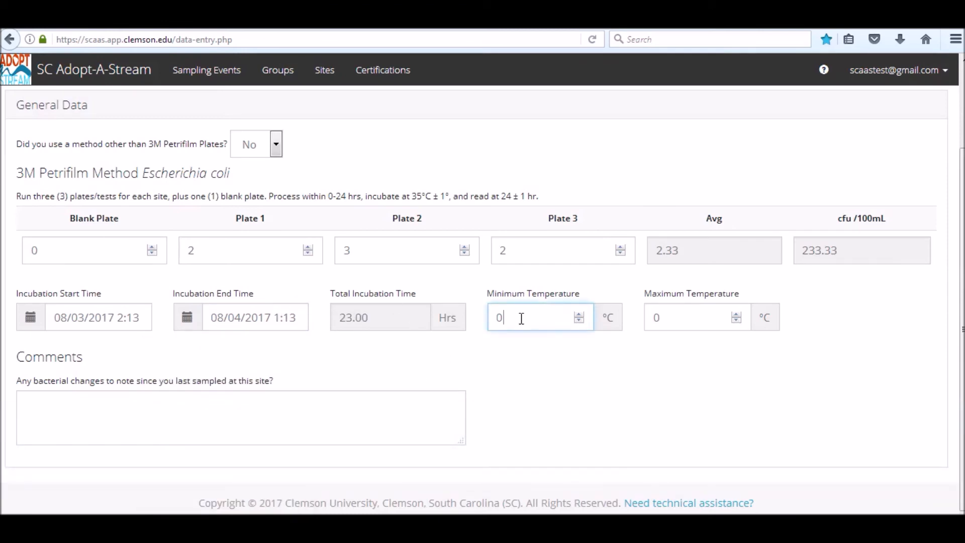
text(35)
click(667, 321)
key(BackSpace)
text(36)
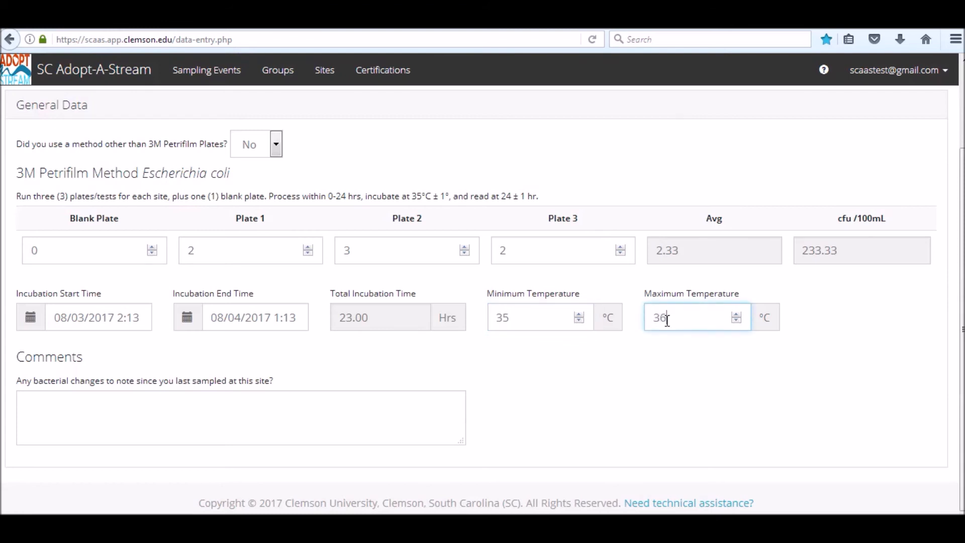
click(679, 389)
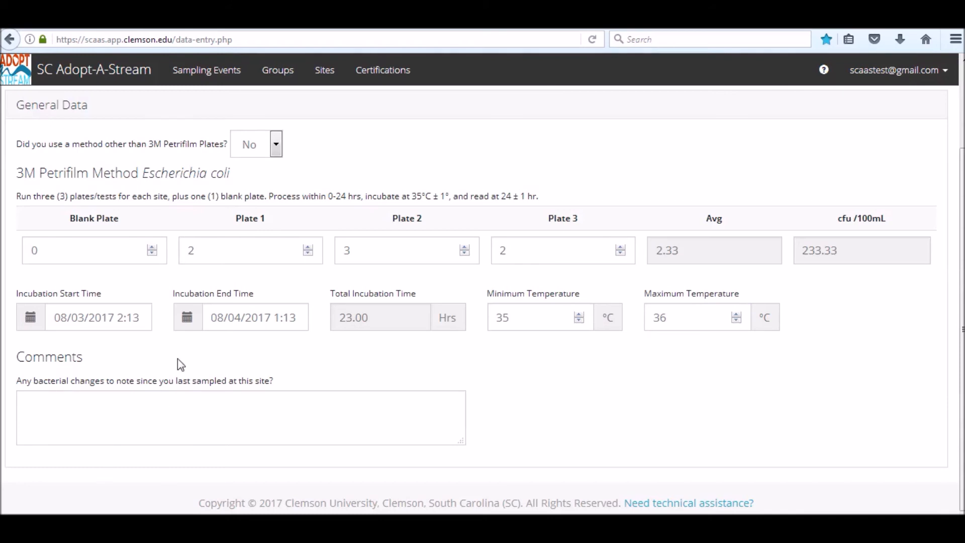
Step: Save and submit the sampling event, confirming the out-of-range values
drag(962, 242, 962, 169)
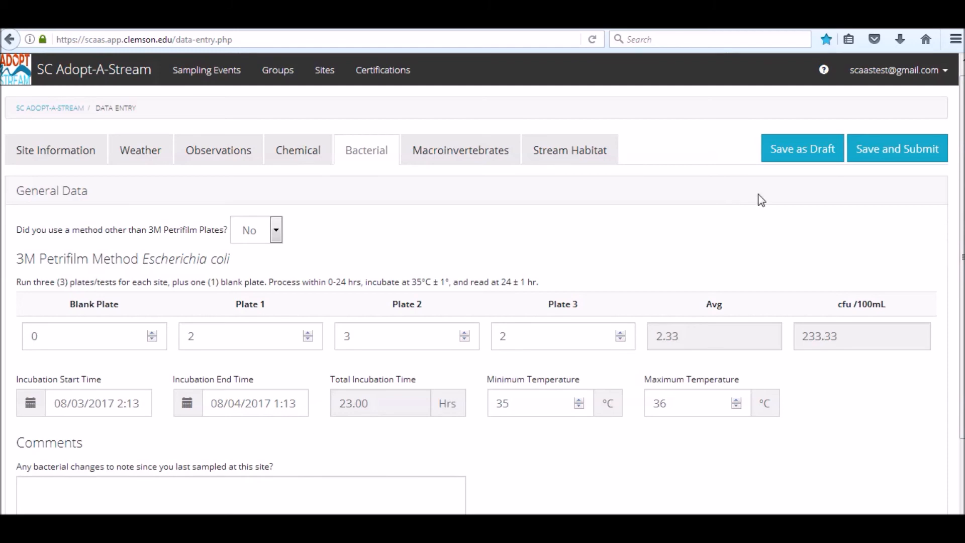
click(899, 156)
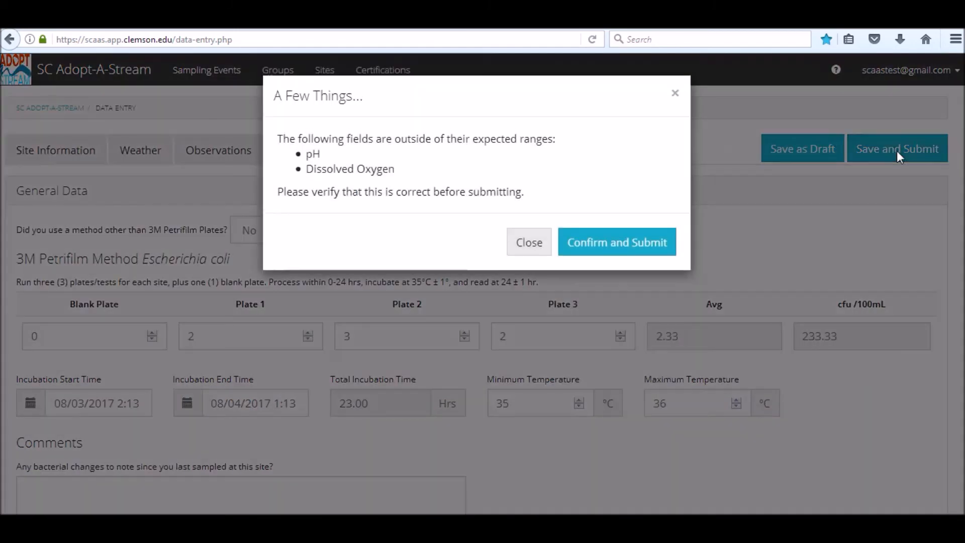
click(604, 244)
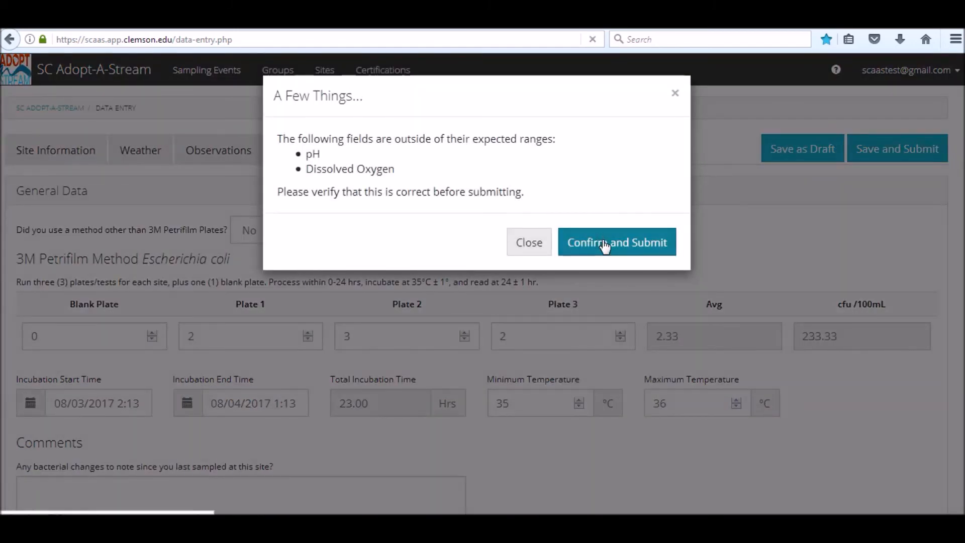